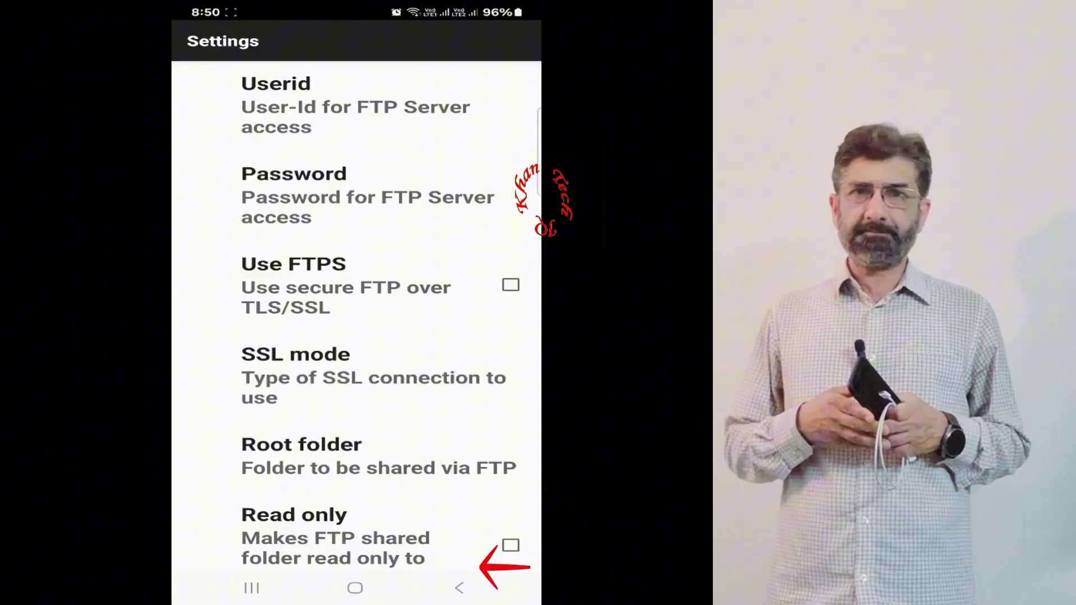
Back out of WiFi FTP Server's FTP Settings screen to the phone's home screen
left_click(234, 370)
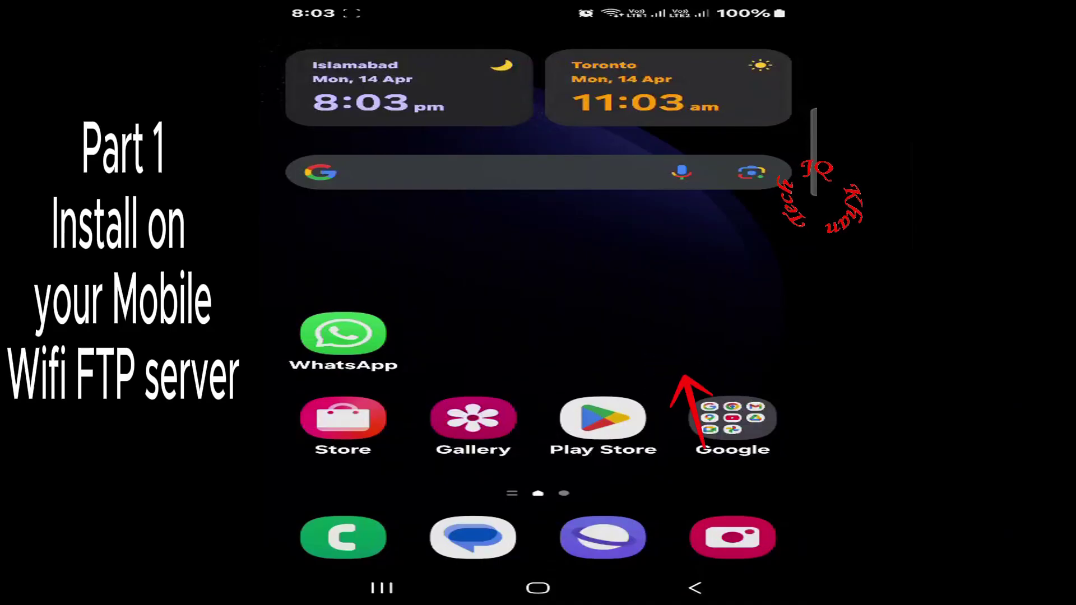
Search the Google Play Store for 'wififtp' to find the WiFi FTP Server app
left_click(602, 418)
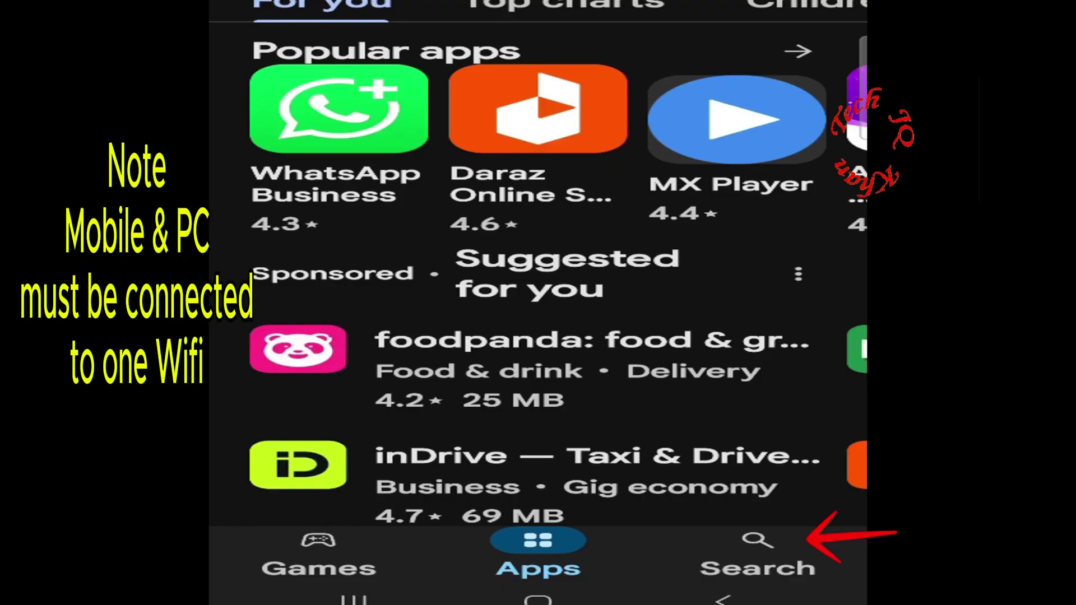
left_click(758, 546)
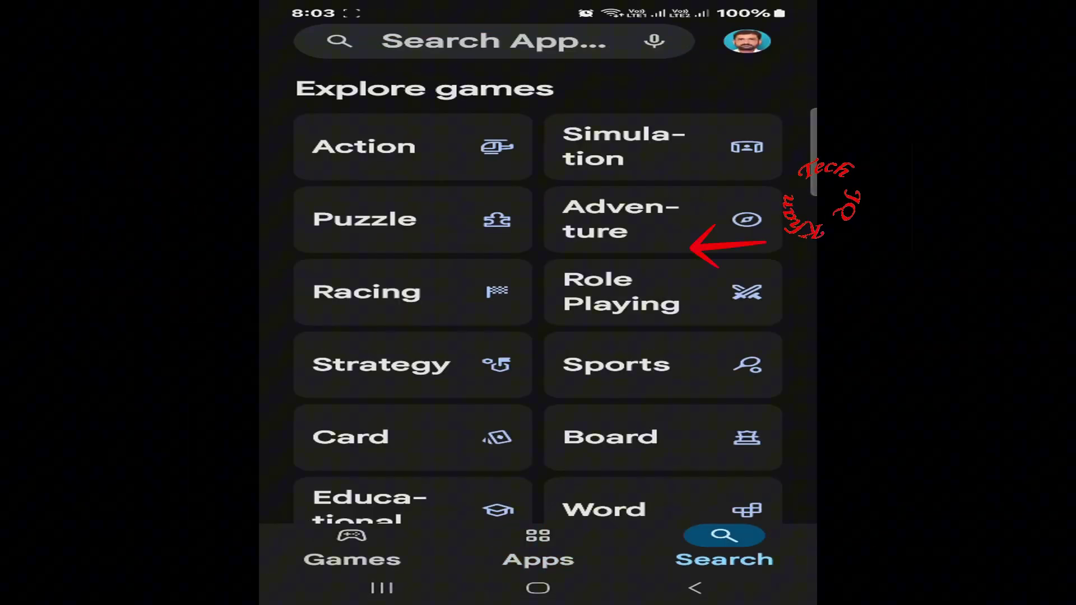
left_click(514, 51)
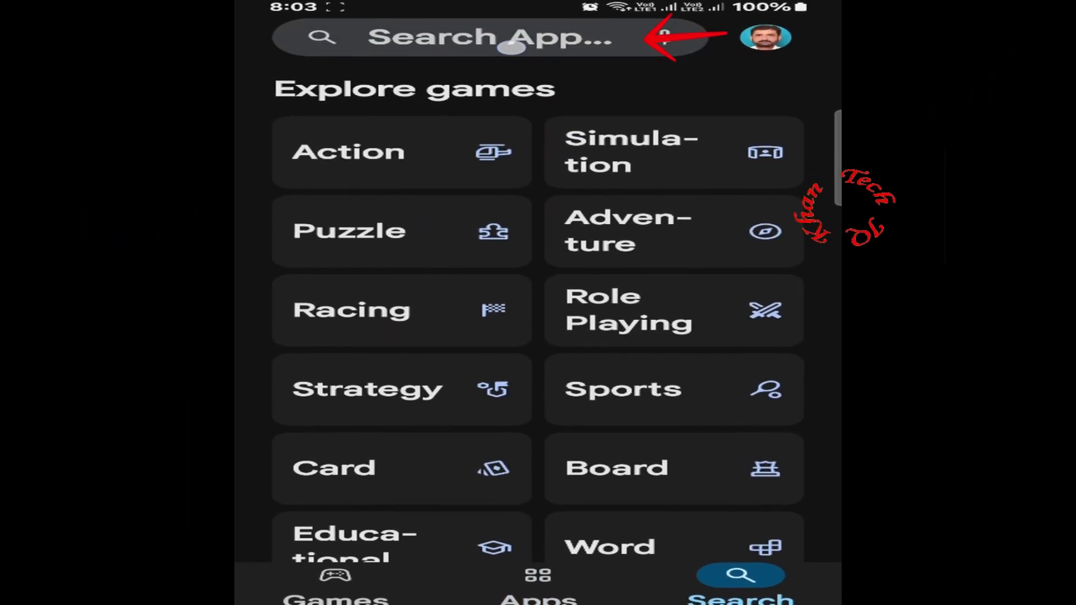
type("w")
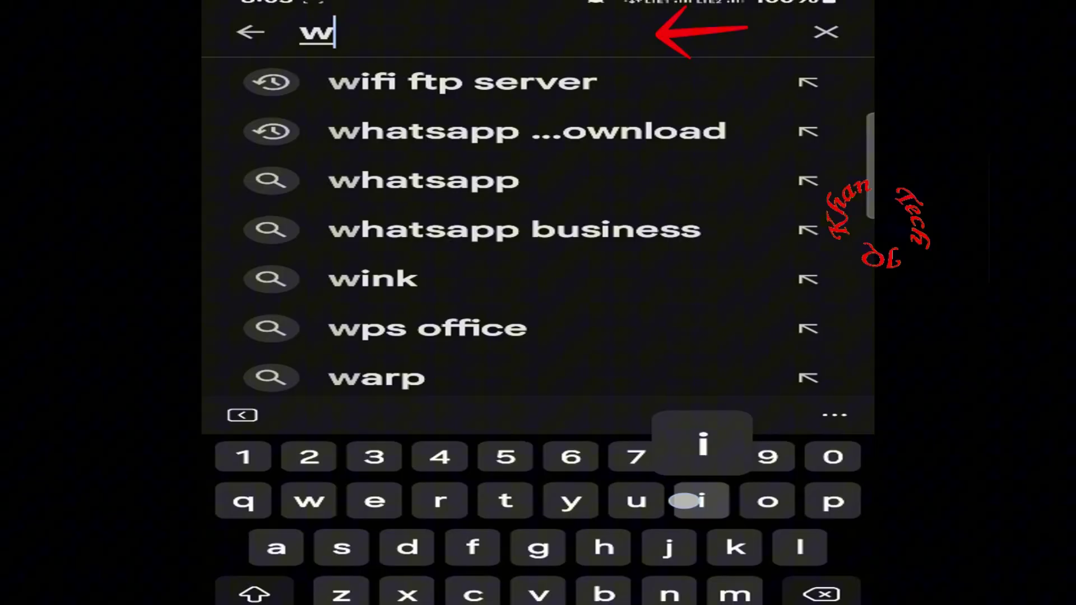
type("ifi")
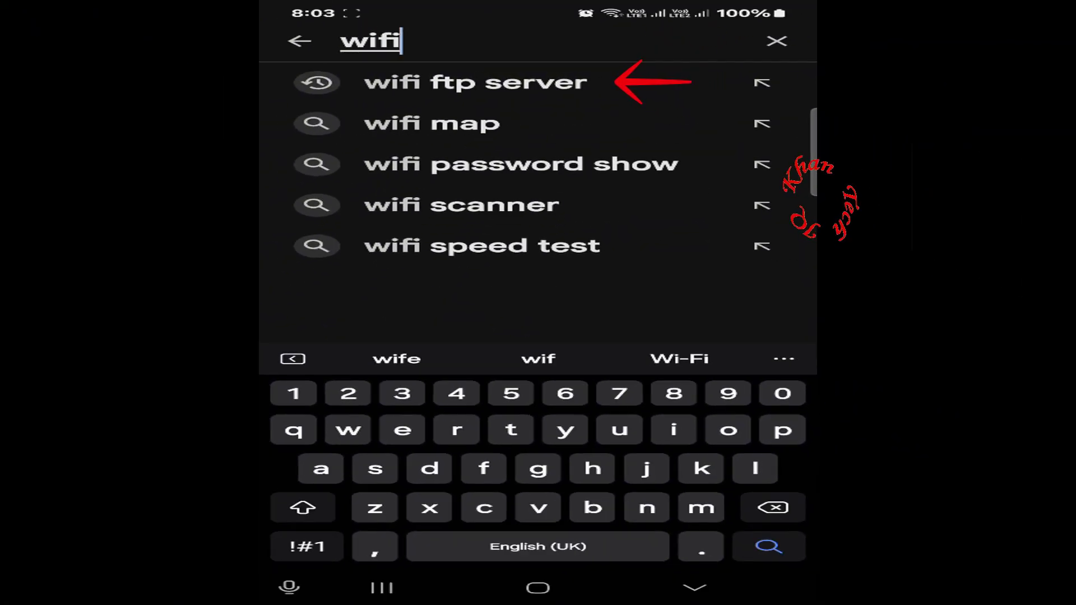
type("ftp")
Pick the 'wifi ftp server' suggestion, install WiFi FTP Server, and open it
left_click(476, 82)
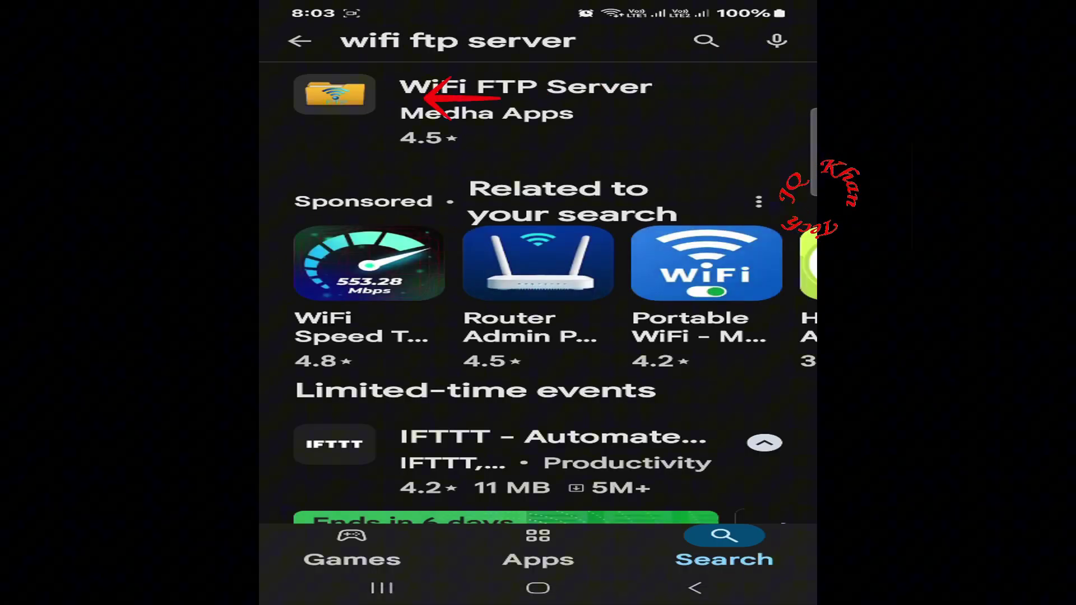
left_click(526, 106)
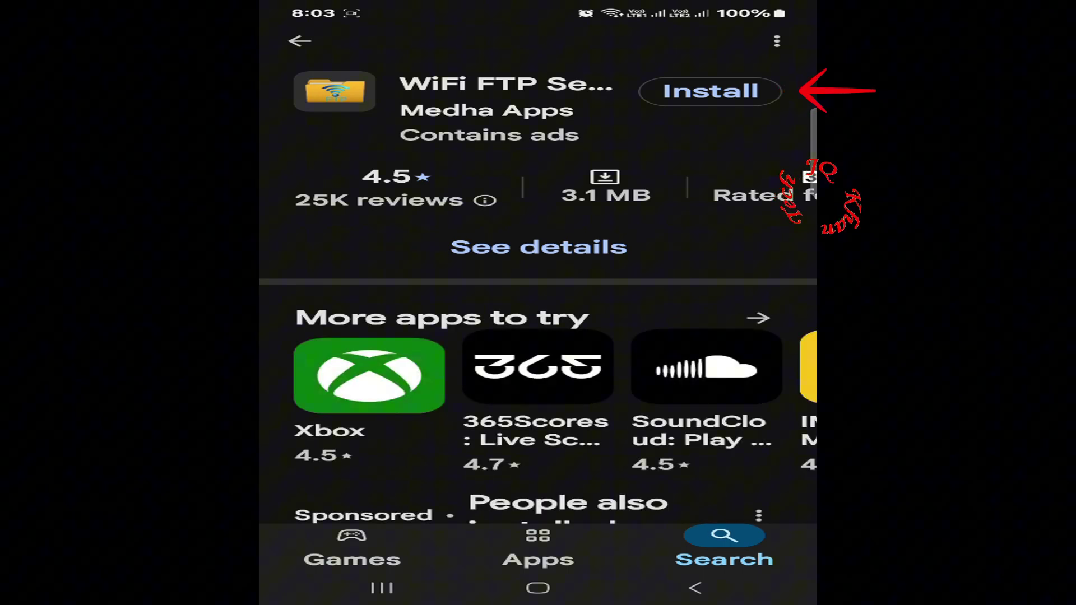
left_click(710, 91)
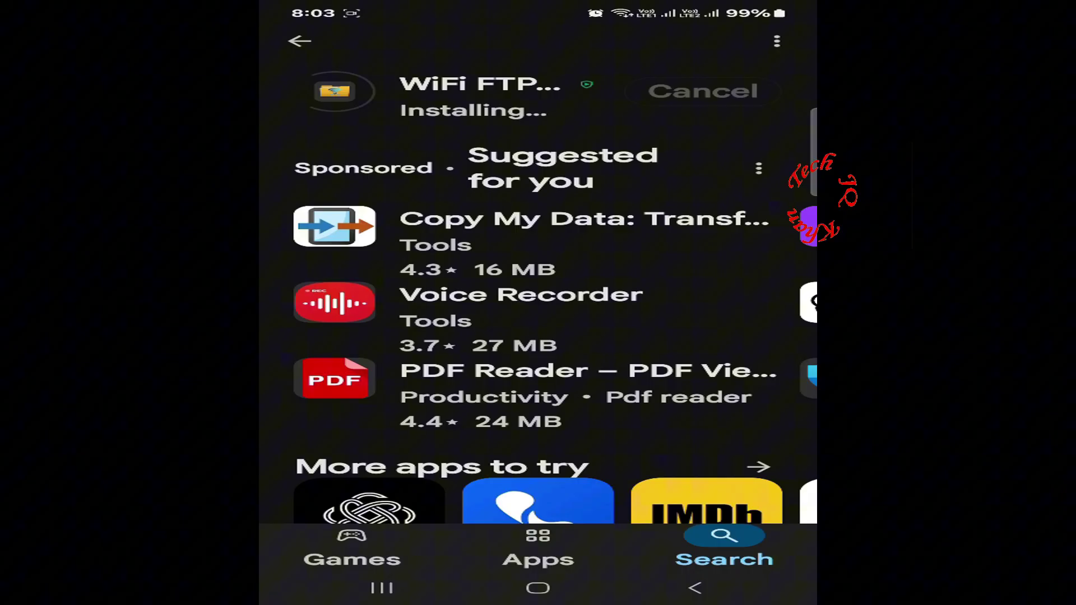
left_click(727, 90)
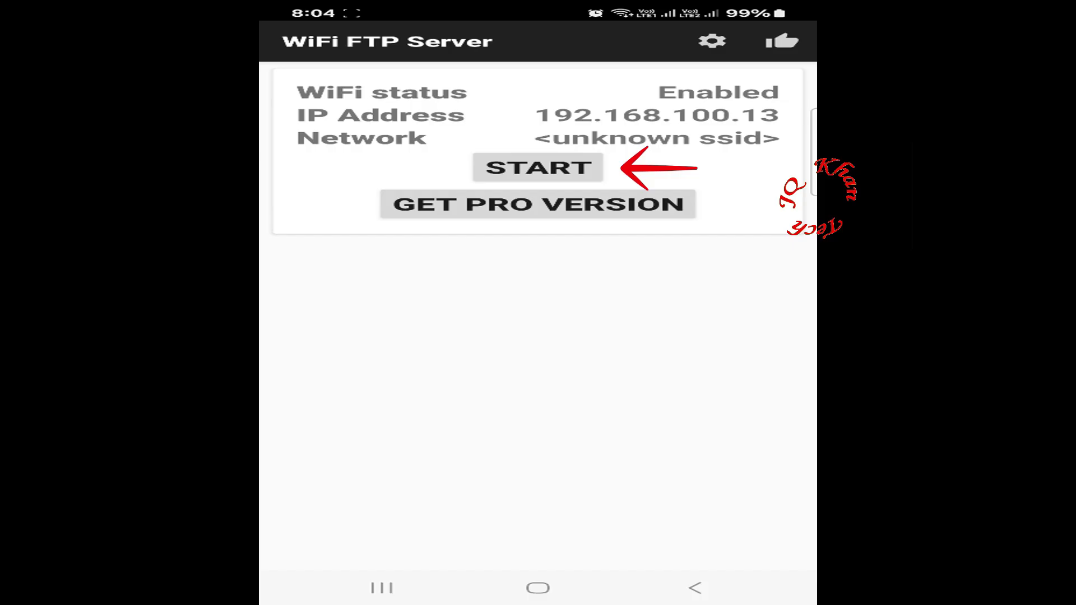
Grant all-files access and notification permission, then reopen WiFi FTP Server from the app drawer
left_click(568, 163)
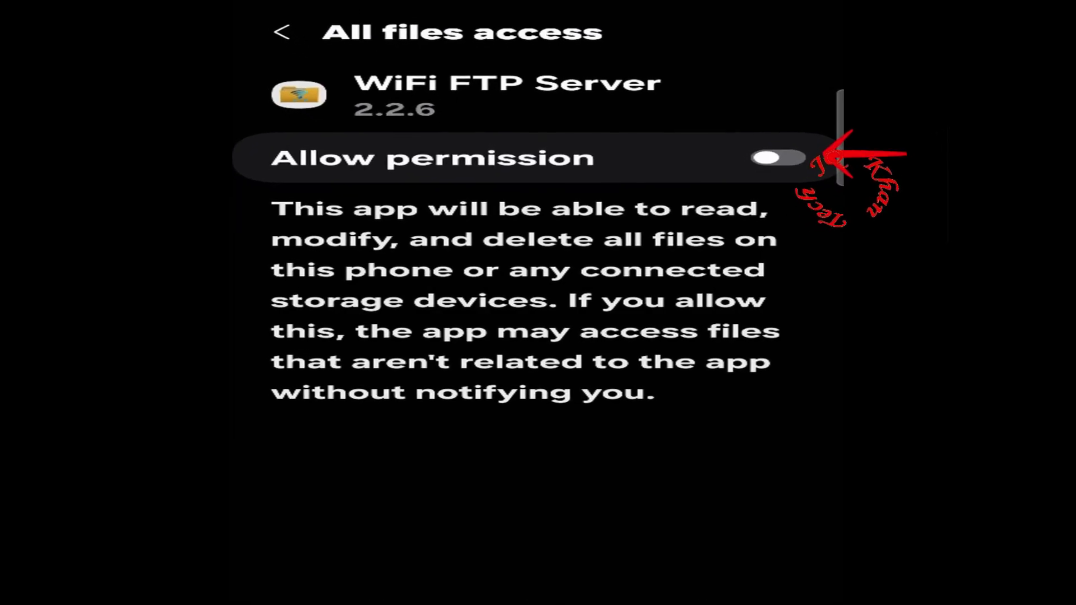
left_click(778, 157)
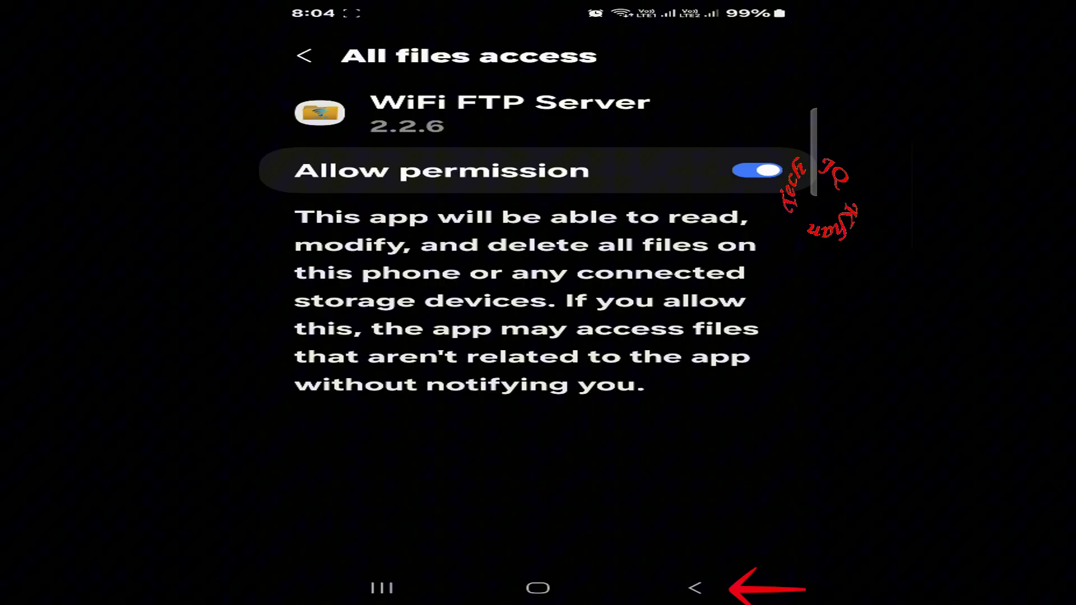
left_click(698, 588)
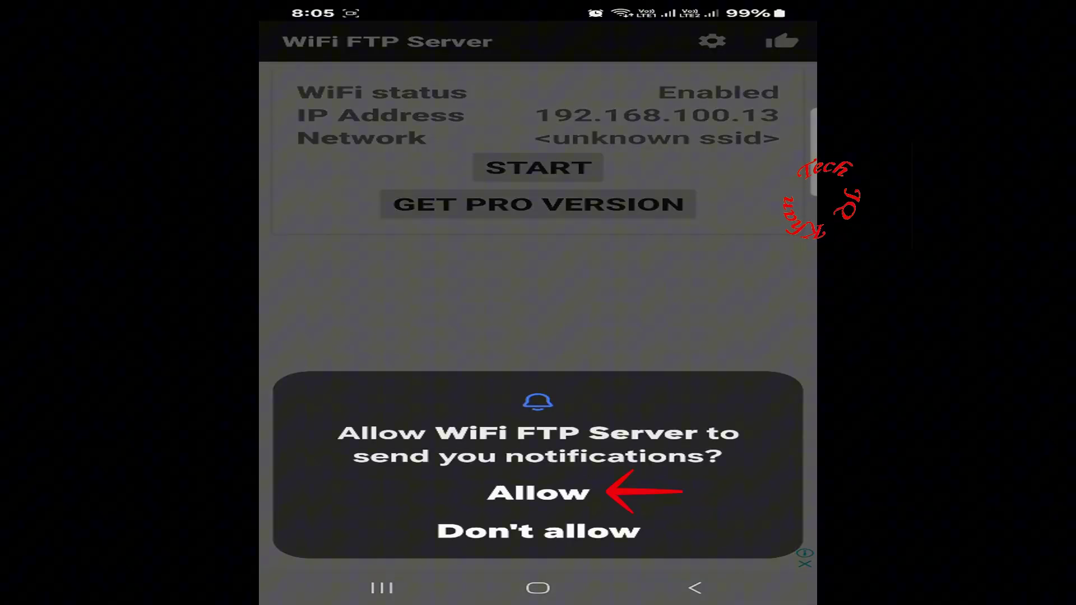
left_click(713, 493)
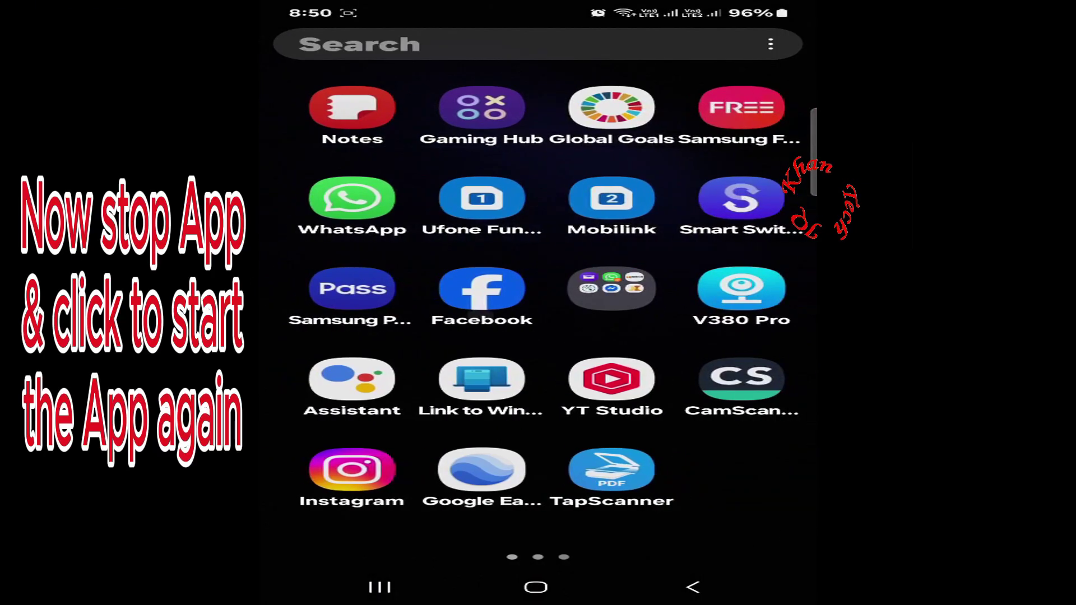
scroll(535, 322, "right", 2)
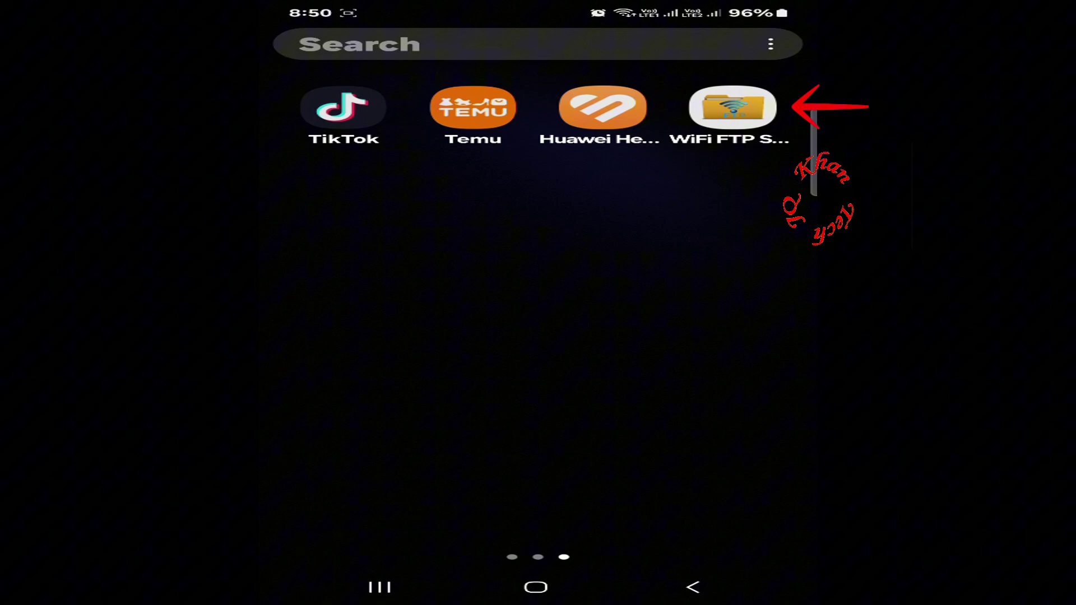
left_click(733, 107)
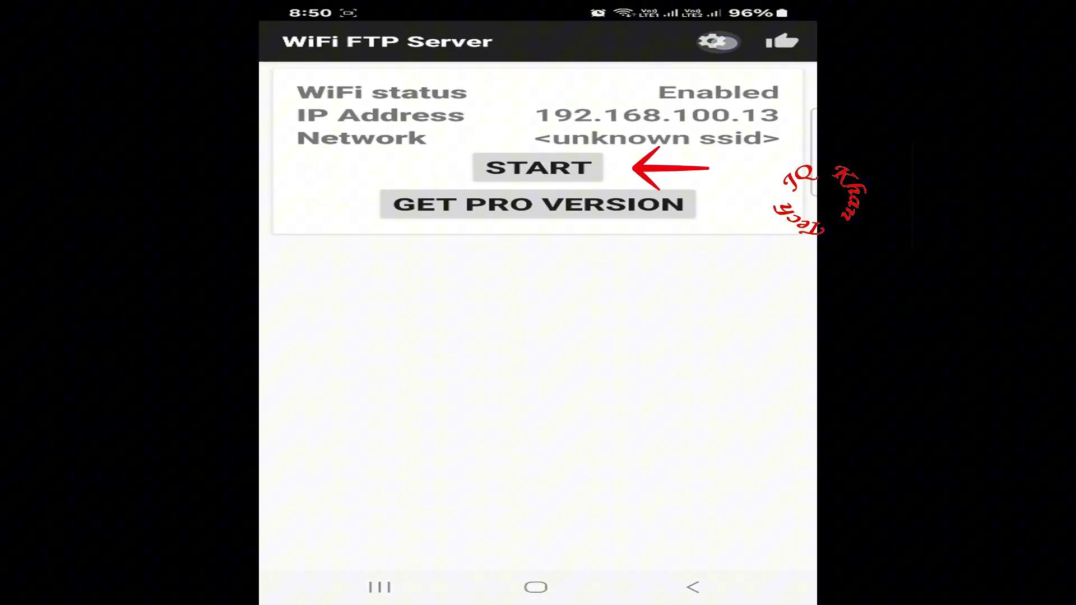
Use Internal Memory as the root folder and start the server at ftp://192.168.100.13:2221
left_click(718, 41)
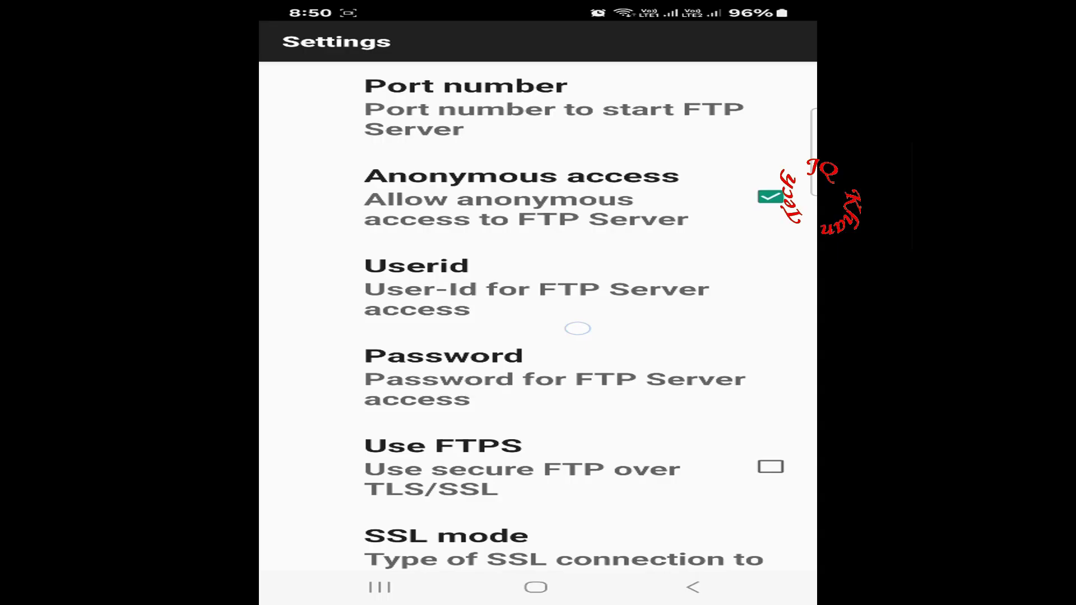
scroll(538, 465, "down", 3)
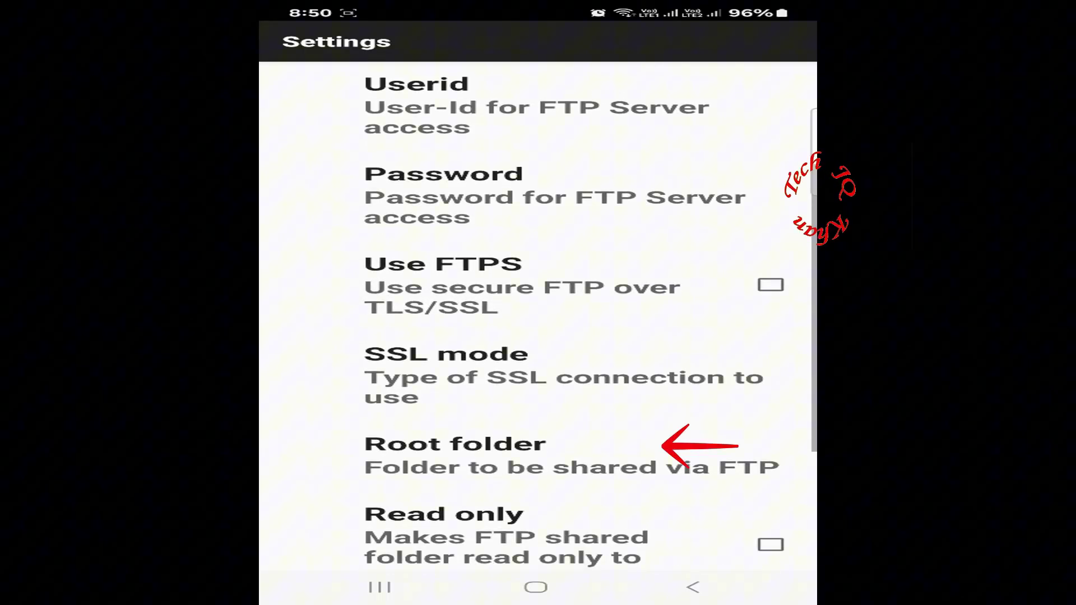
left_click(594, 458)
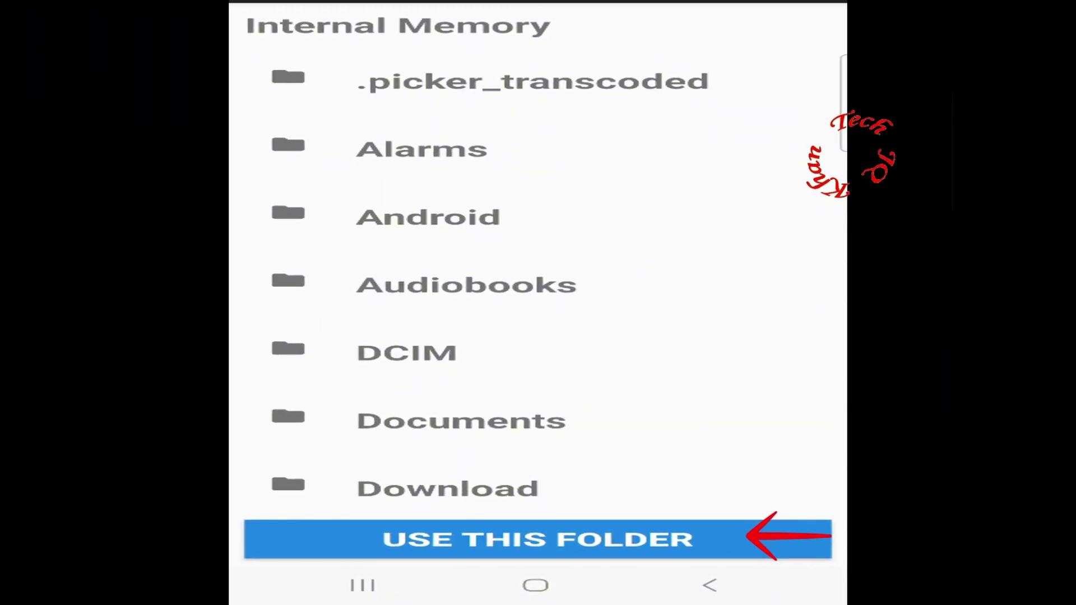
scroll(538, 252, "down", 8)
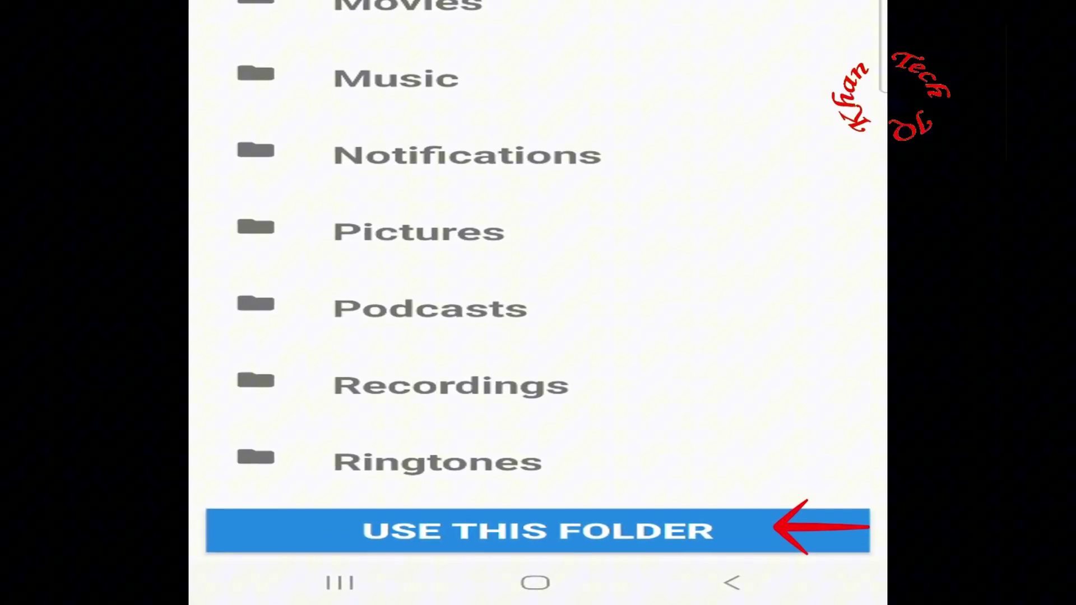
left_click(686, 533)
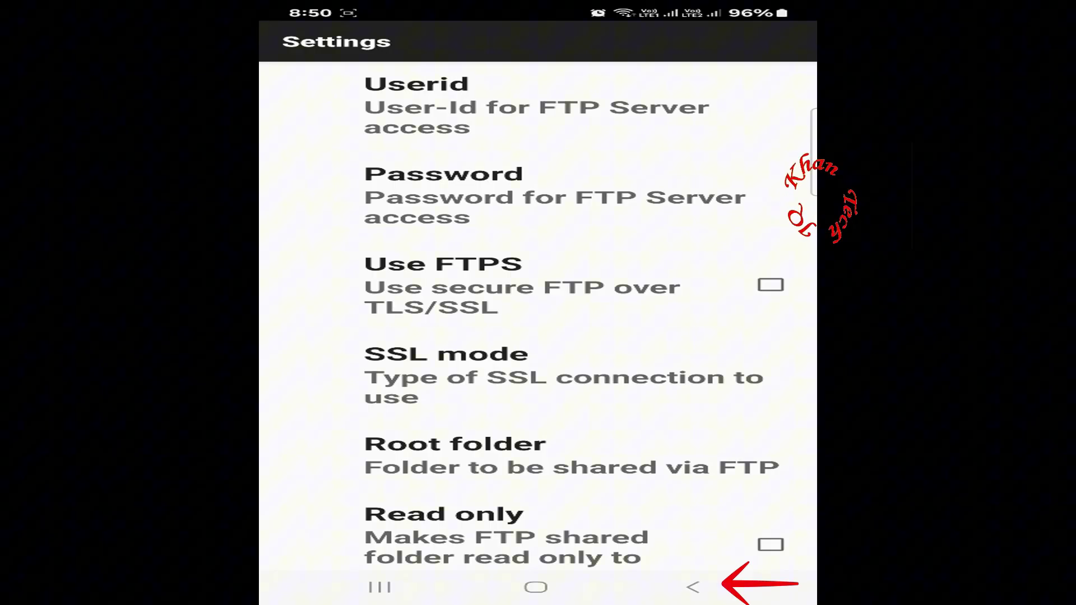
left_click(729, 592)
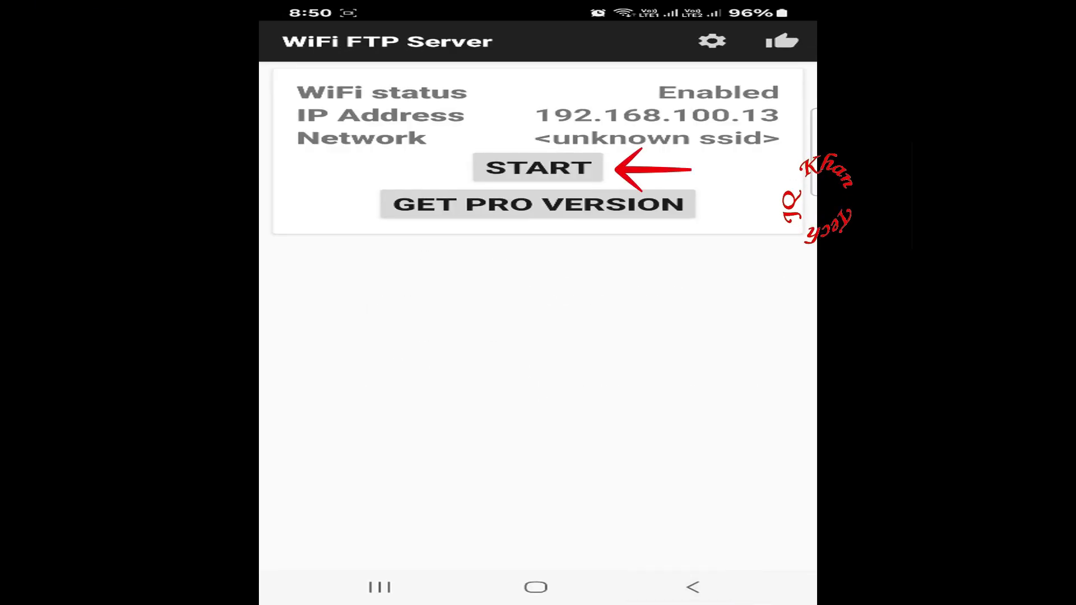
left_click(565, 168)
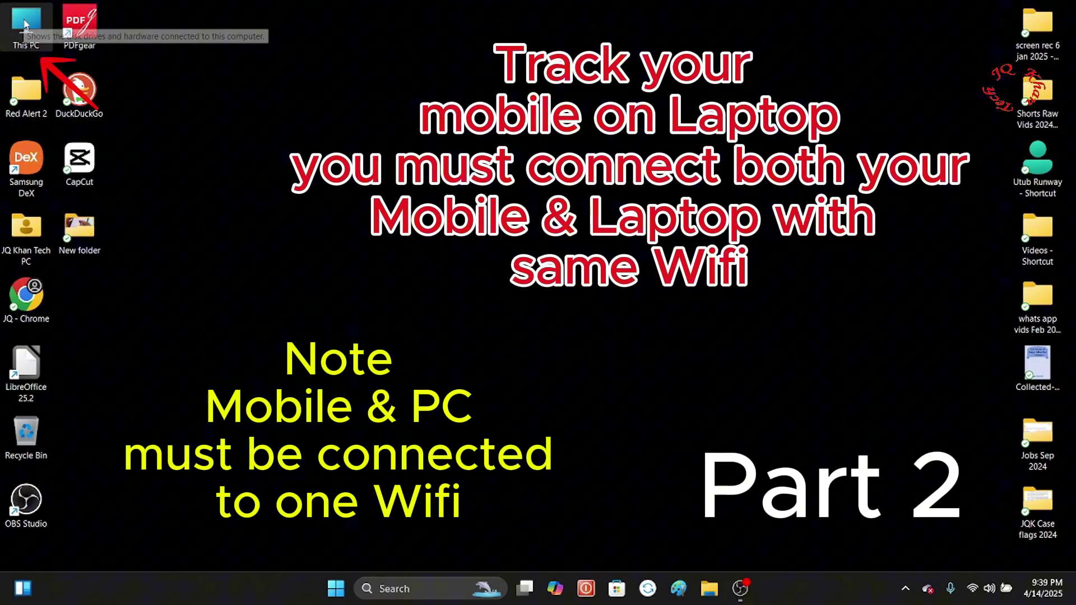
Open This PC in File Explorer and expand the '...' See more menu
double_click(25, 24)
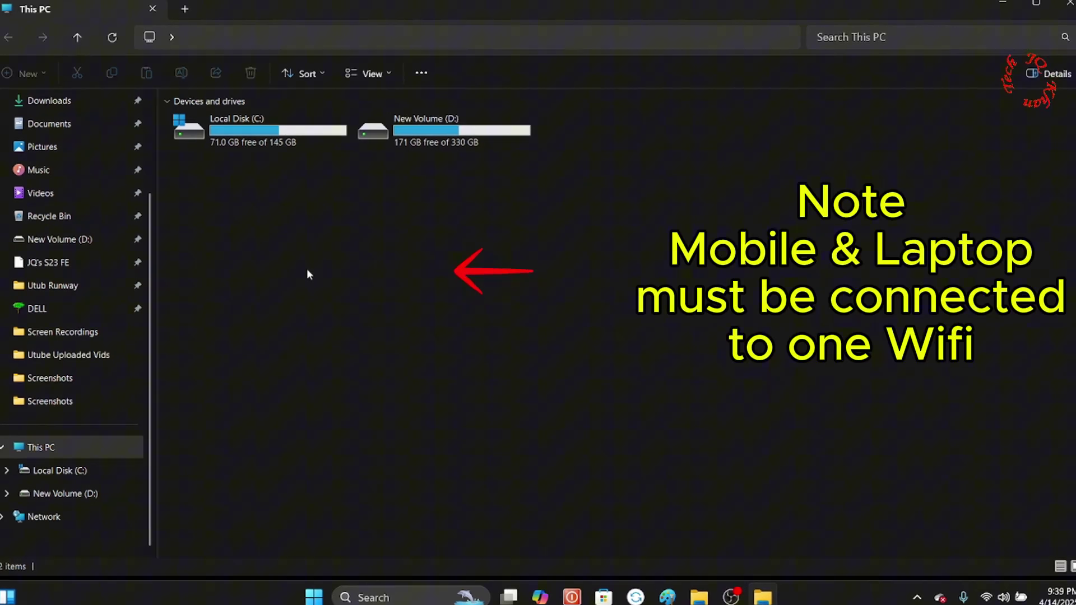
right_click(294, 269)
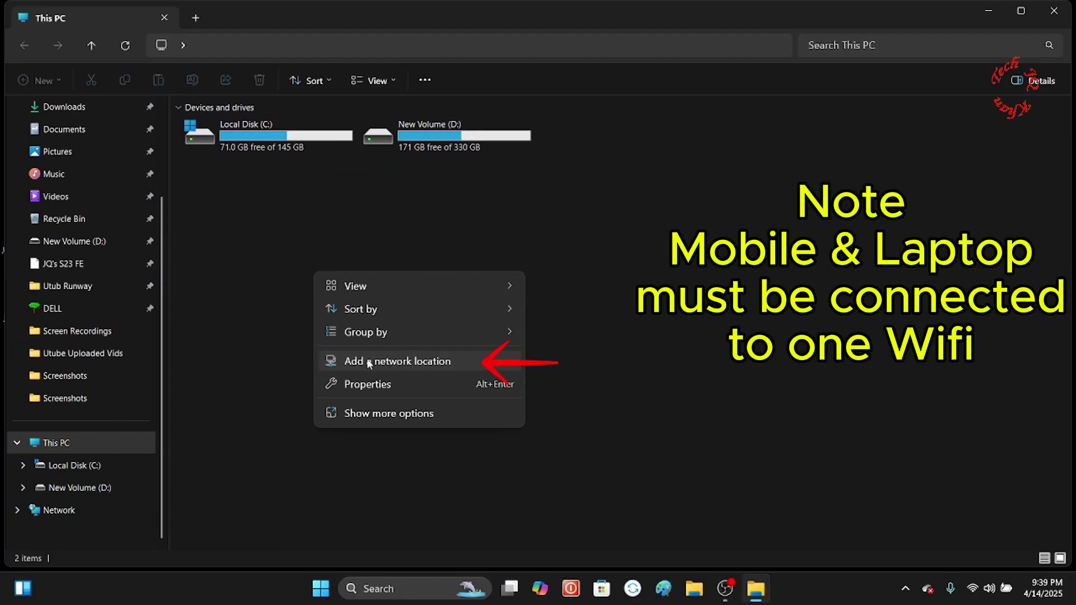
key("Escape")
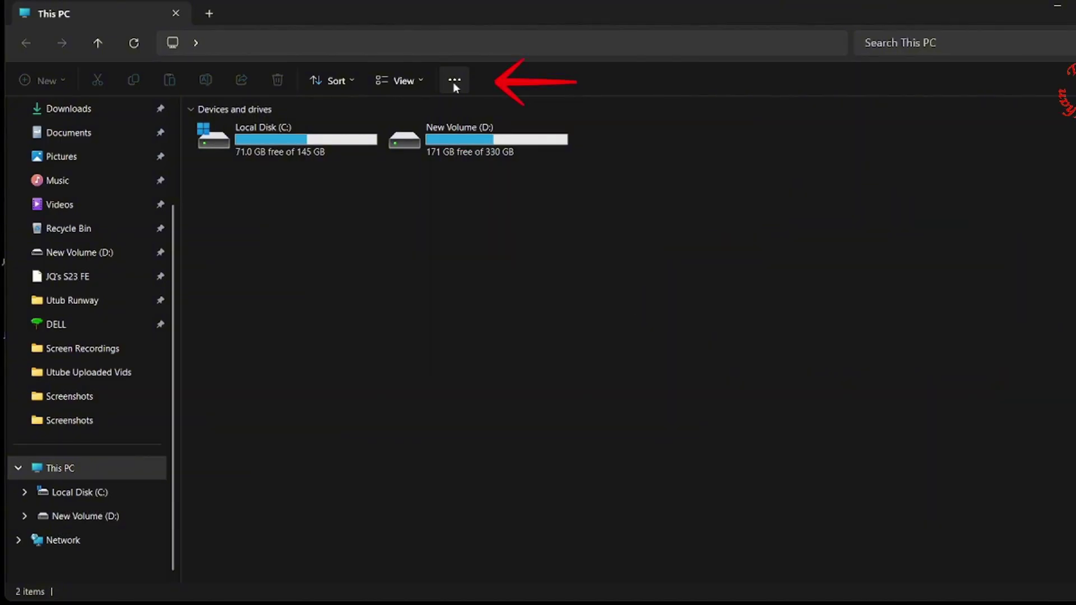
left_click(454, 82)
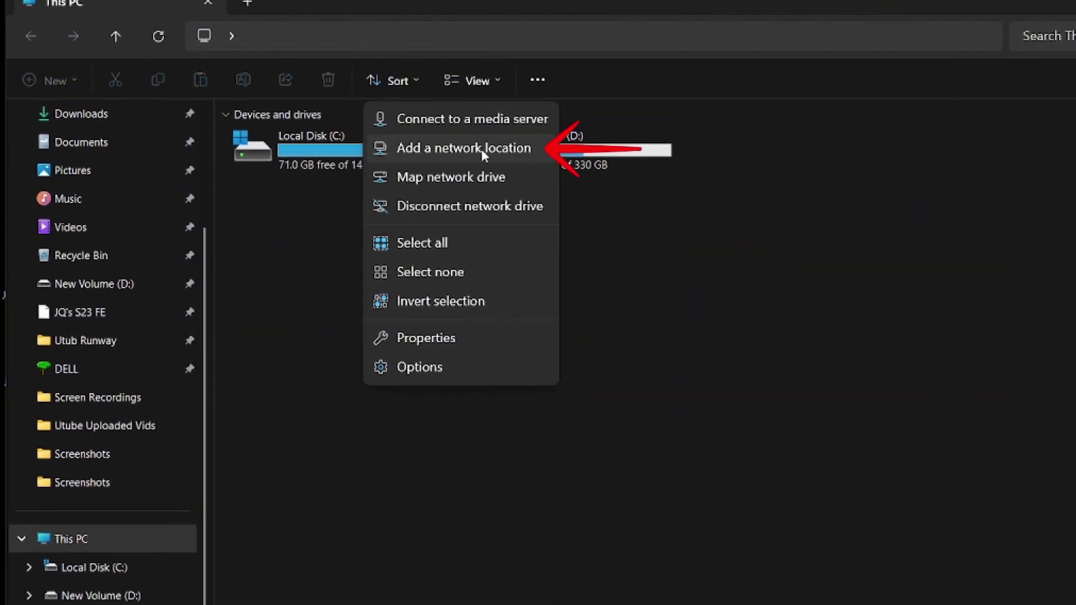
Start the Add Network Location wizard and enter ftp://192.168.100.13:2221 as the address
left_click(463, 145)
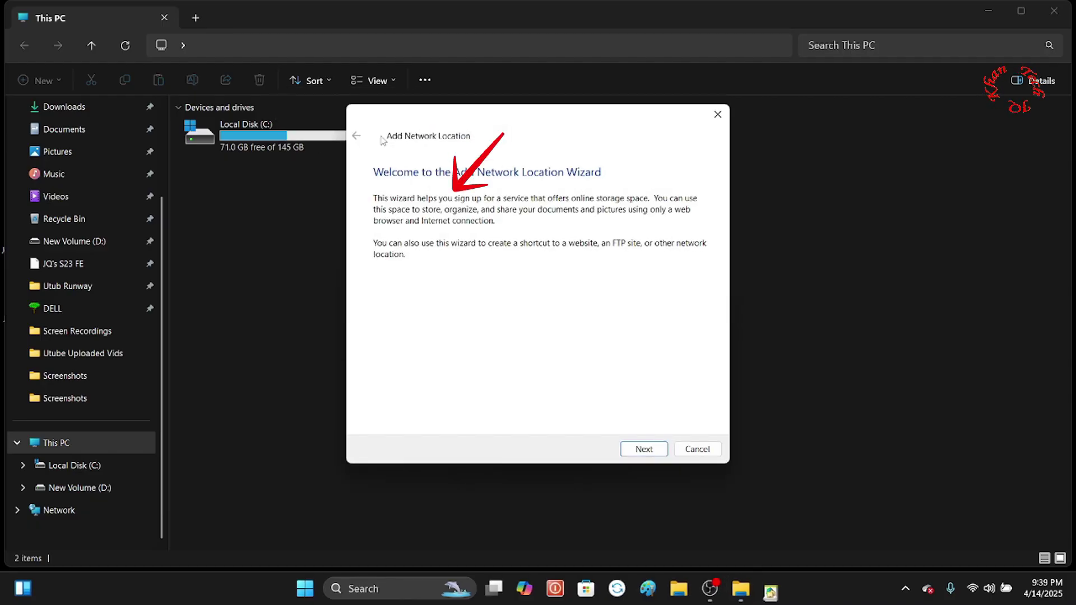
left_click(628, 455)
left_click(644, 449)
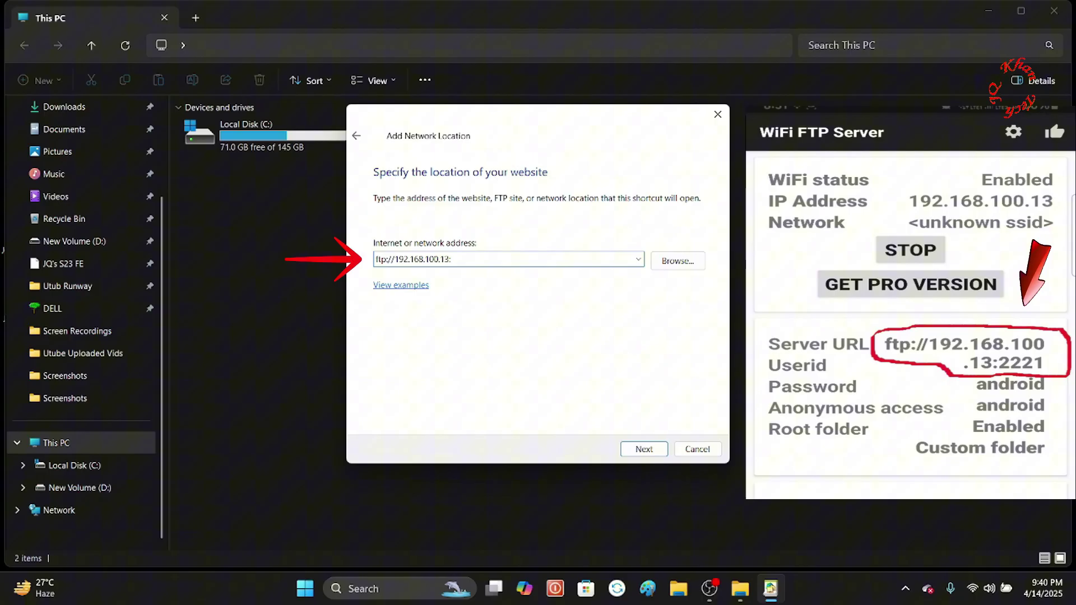
type("222")
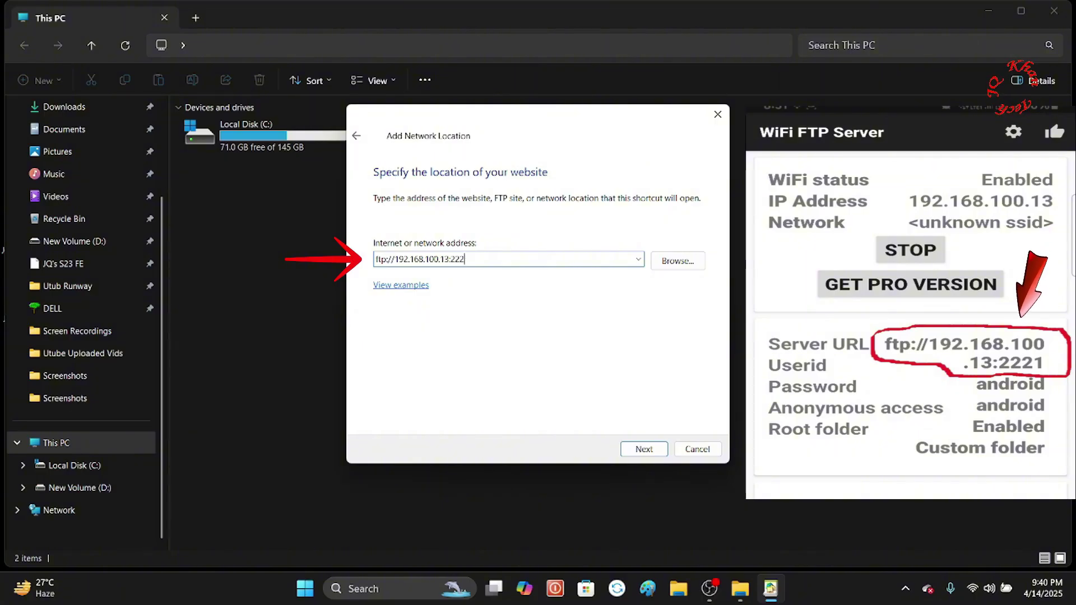
type("1")
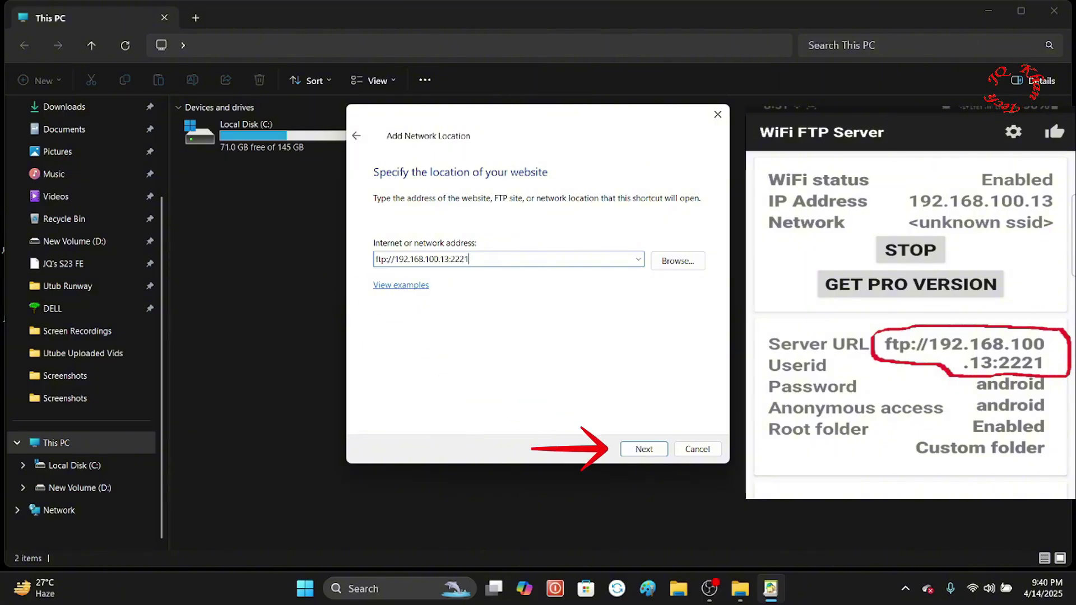
left_click(643, 449)
Turn off anonymous logon, enter the server's user name, and name the location 'wireless data transfer'
left_click(377, 234)
left_click(435, 261)
type("an")
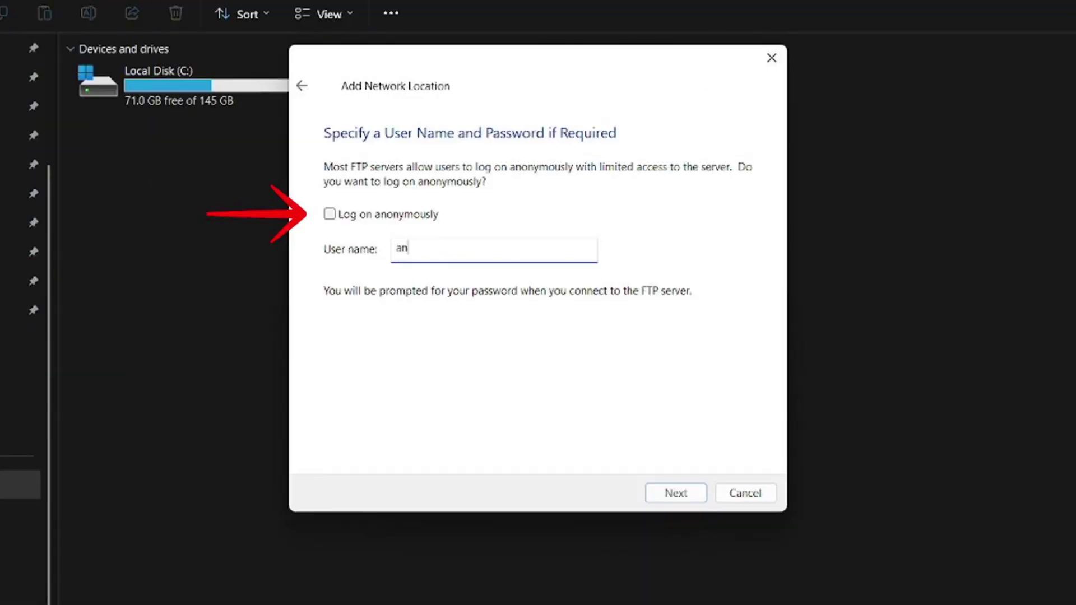
type("droid")
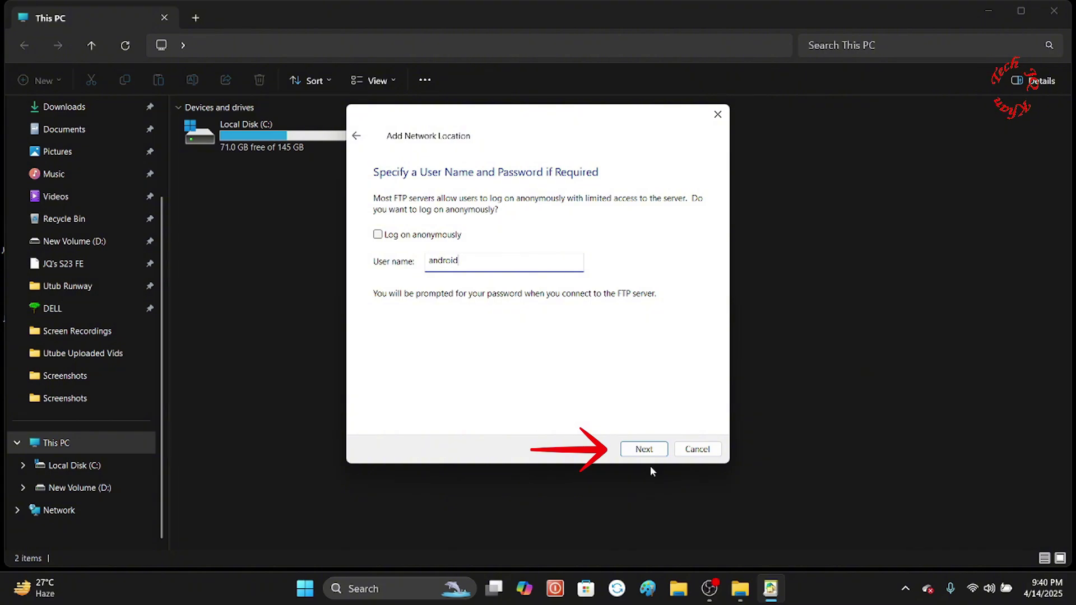
left_click(646, 450)
type("wirel")
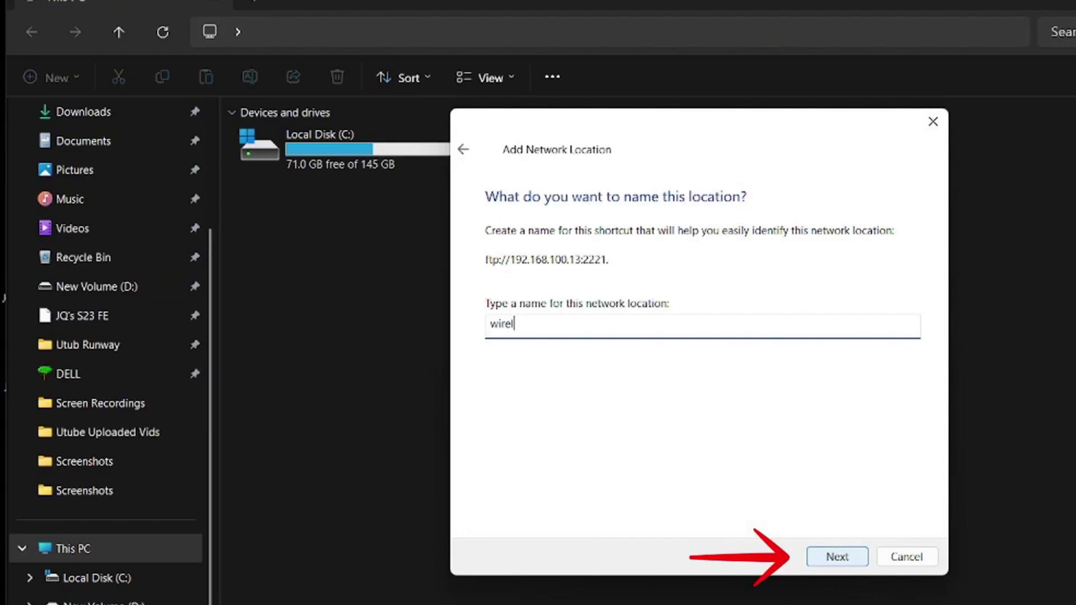
type("ess data transfer")
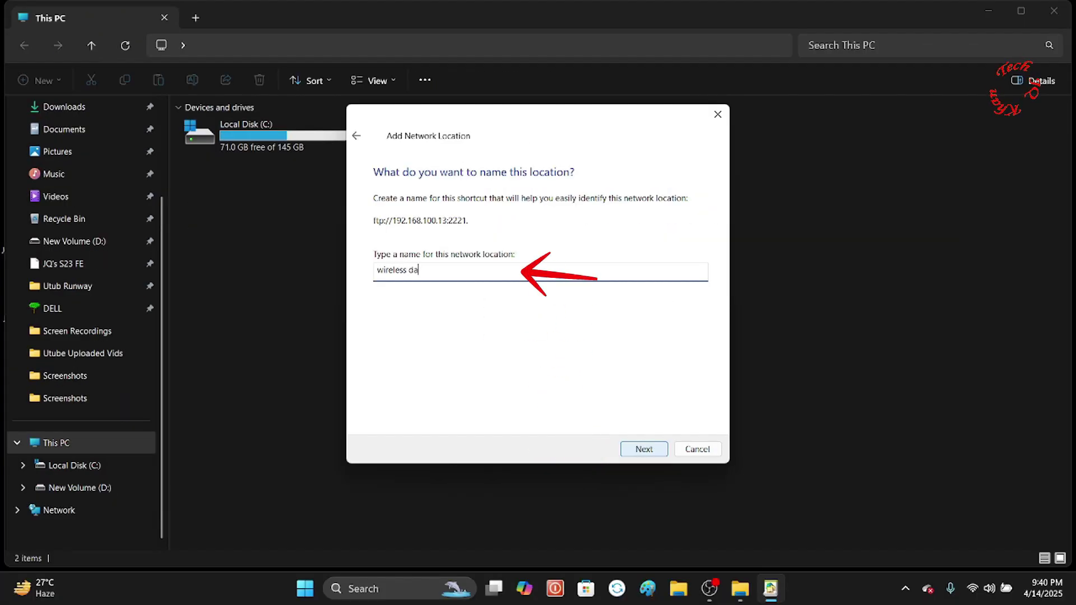
left_click(647, 450)
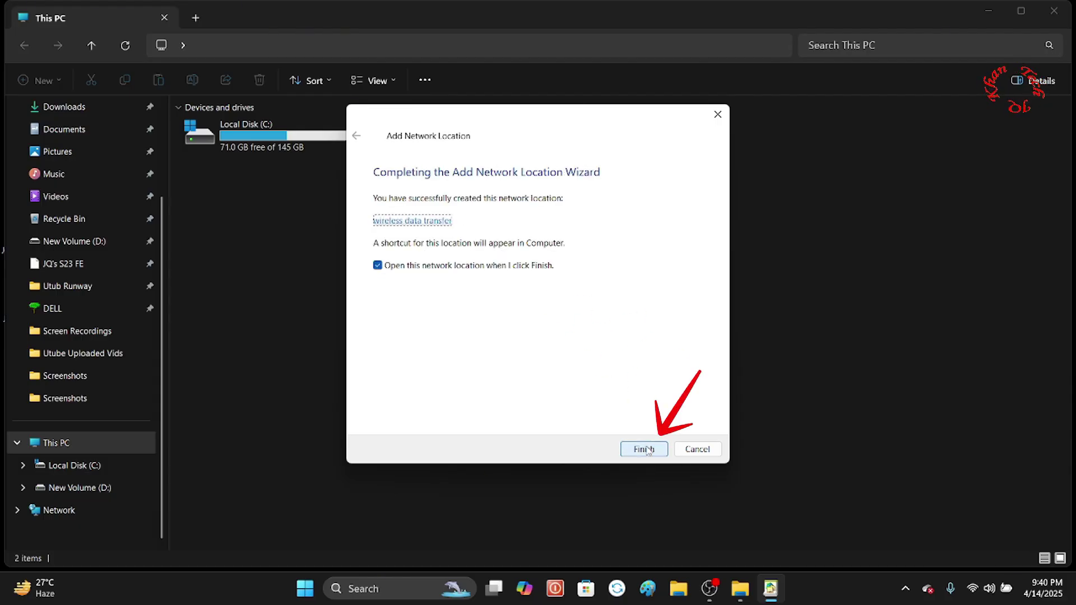
Finish the wizard and log on with the server's password to view the phone's folders
left_click(644, 450)
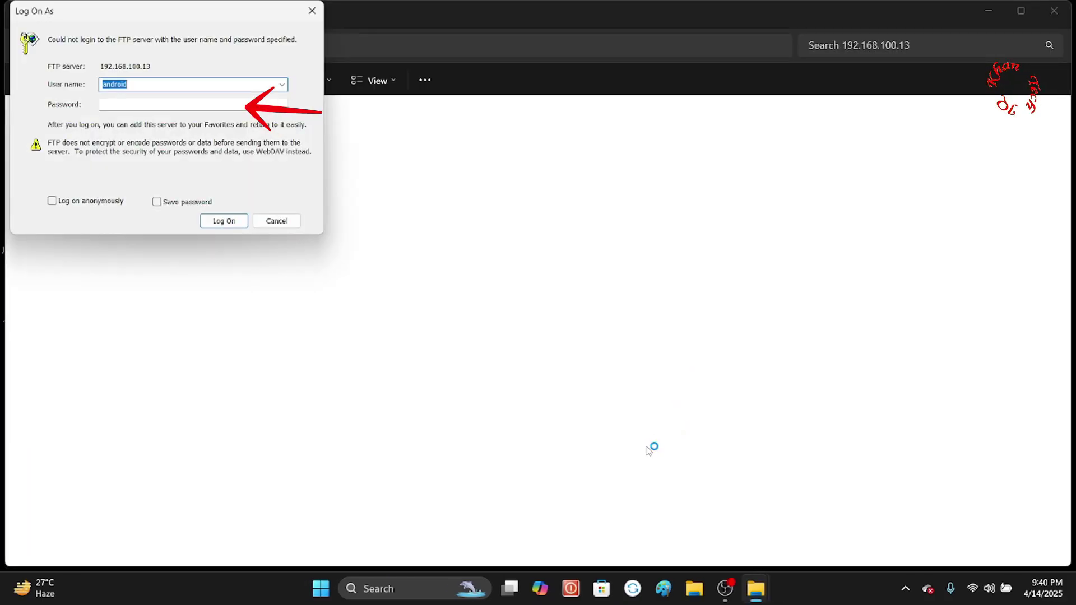
key("Tab")
type("androi")
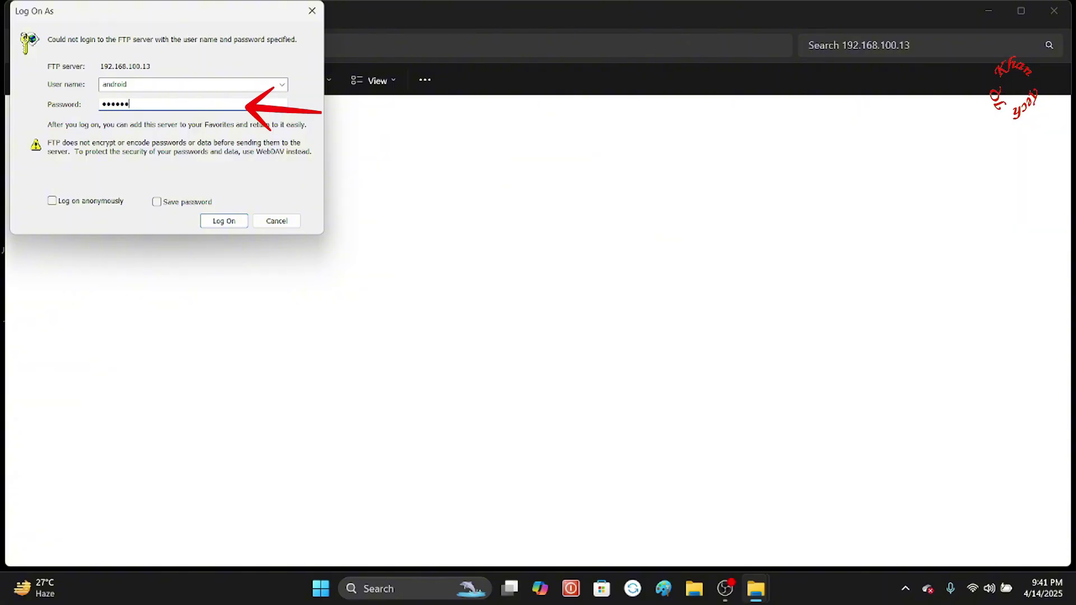
type("d")
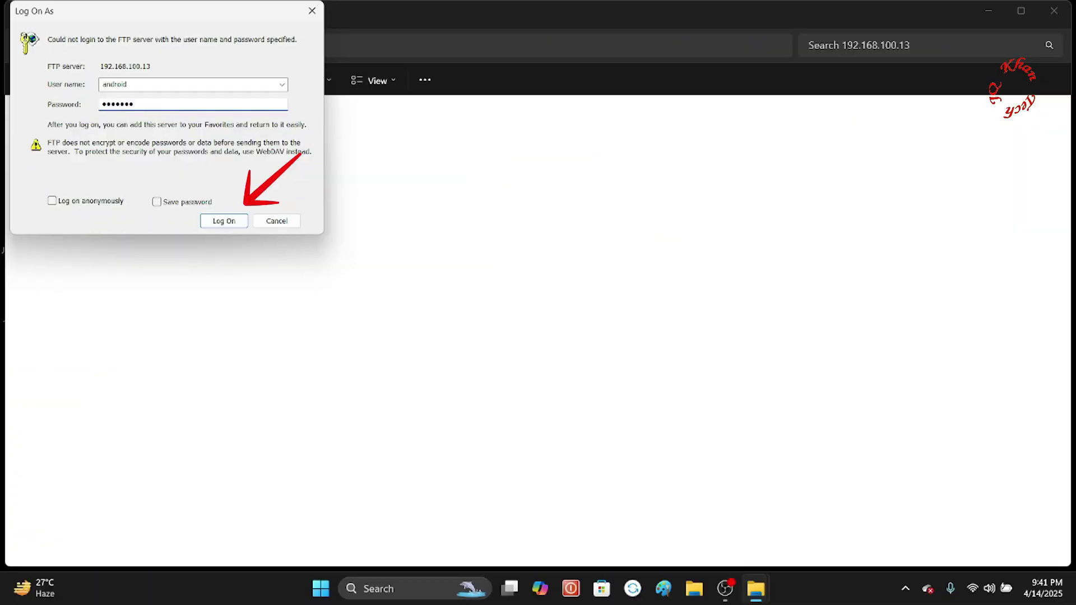
left_click(218, 222)
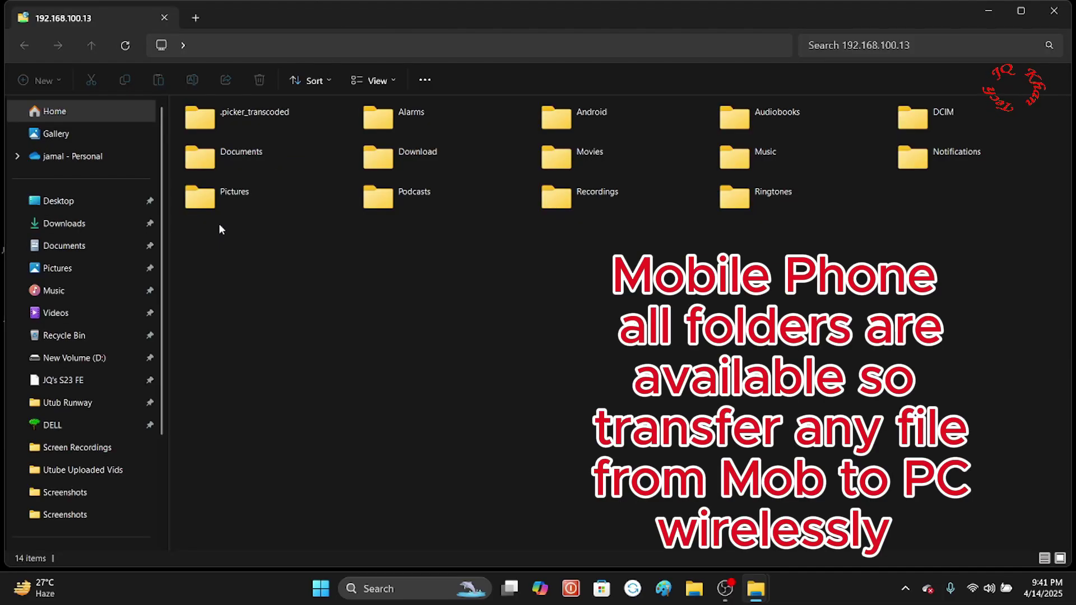
Copy the two 20250414 photos from the phone's DCIM\Camera folder
double_click(908, 119)
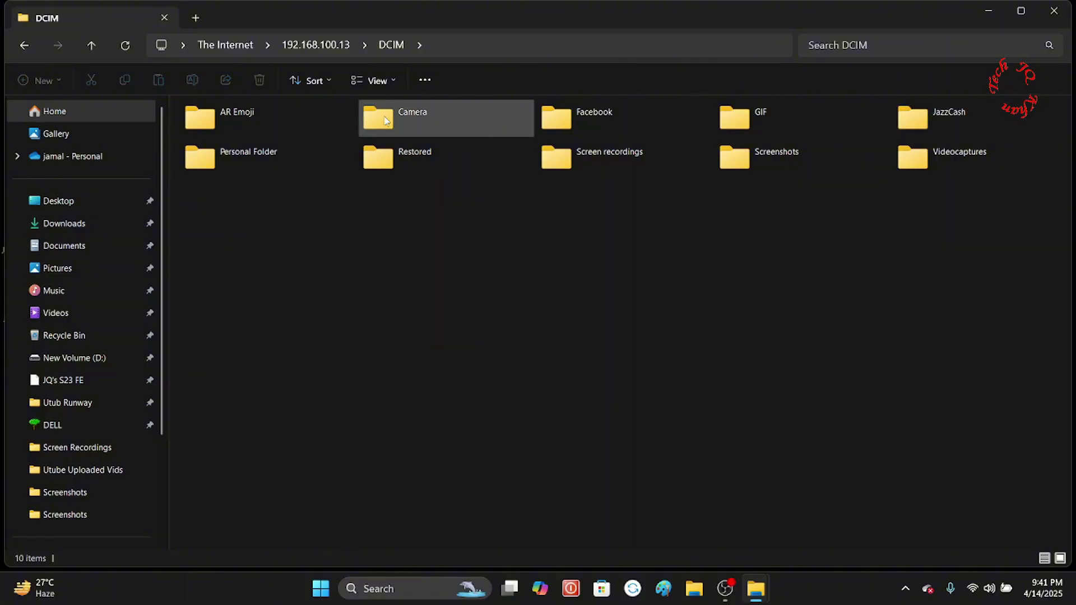
double_click(386, 121)
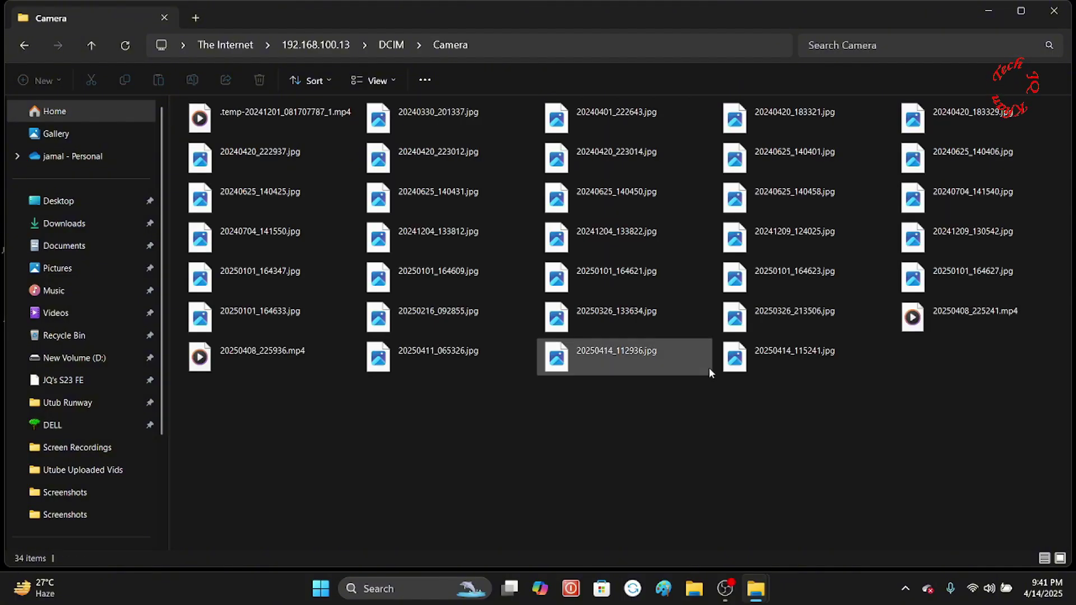
left_click_drag(721, 396, 557, 360)
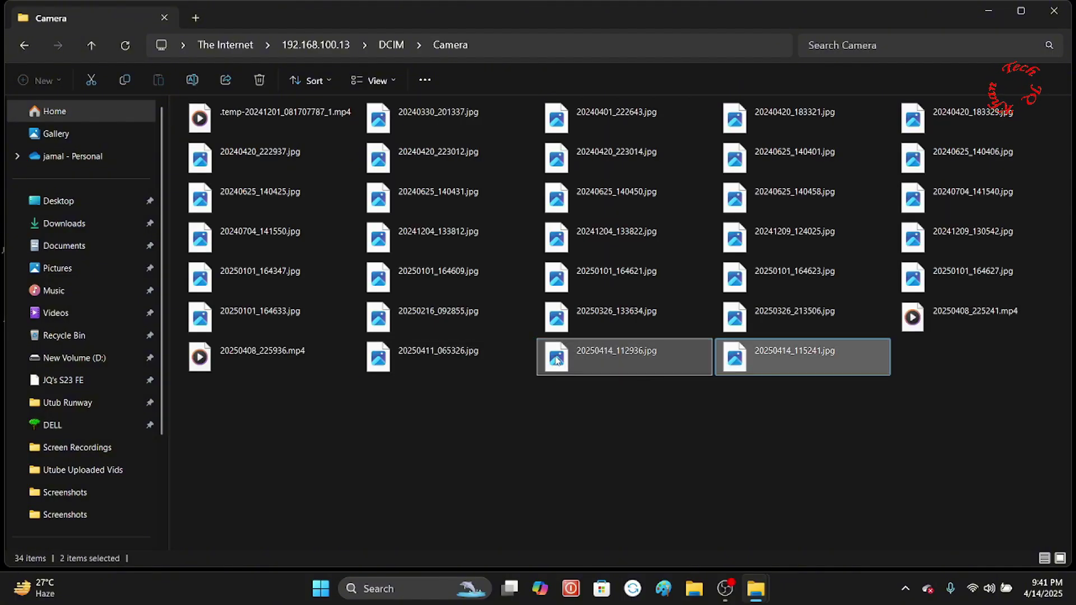
right_click(557, 360)
left_click(592, 411)
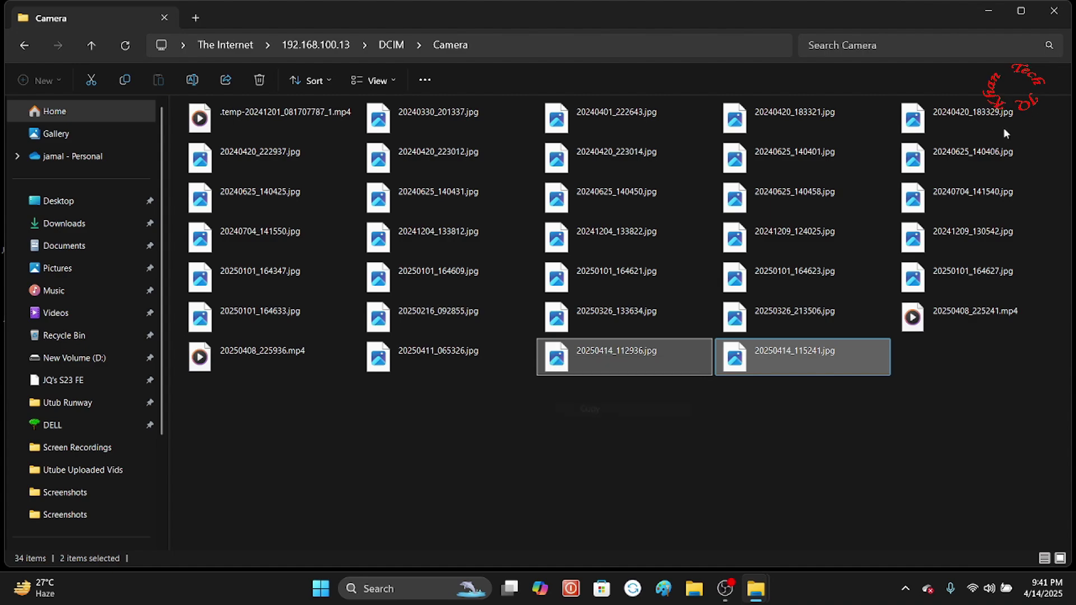
Create New folder (2) on the desktop and paste the copied photos into it
left_click(989, 11)
left_click(989, 10)
right_click(565, 203)
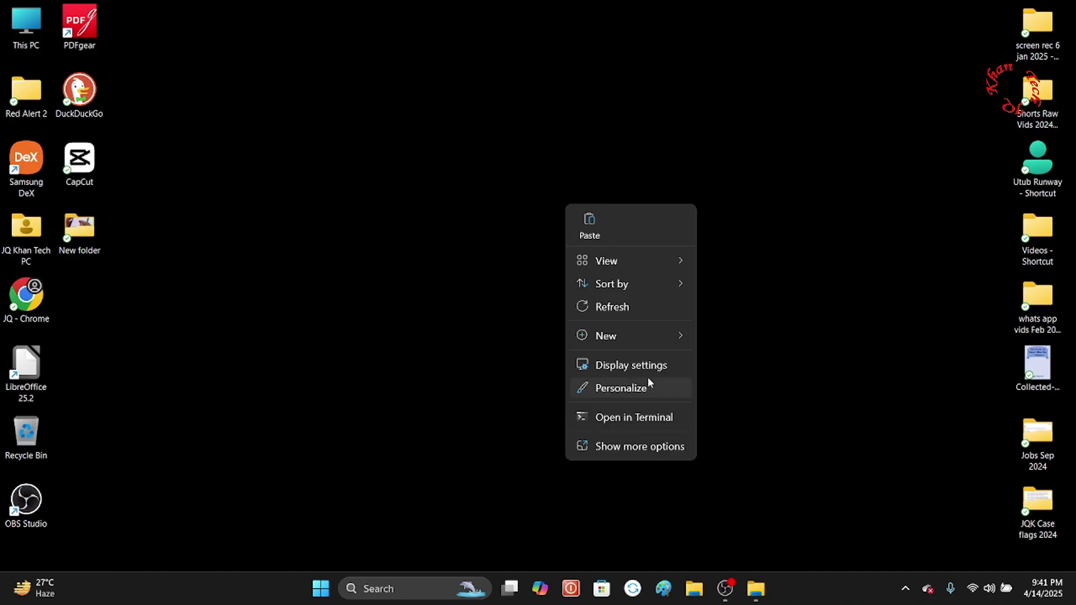
mouse_move(641, 331)
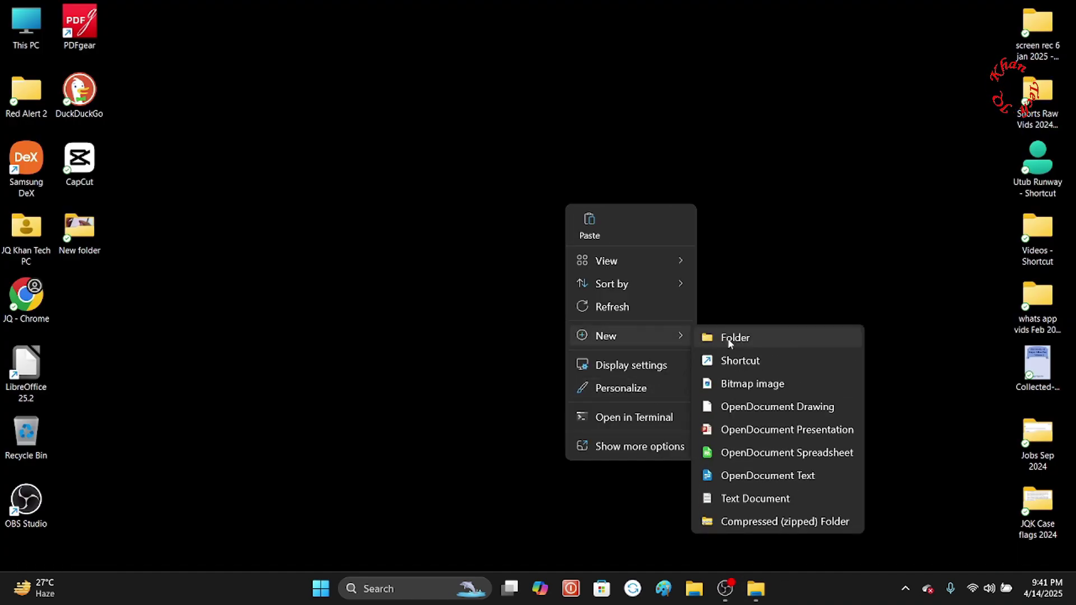
left_click(730, 343)
key("Return")
double_click(565, 231)
right_click(565, 231)
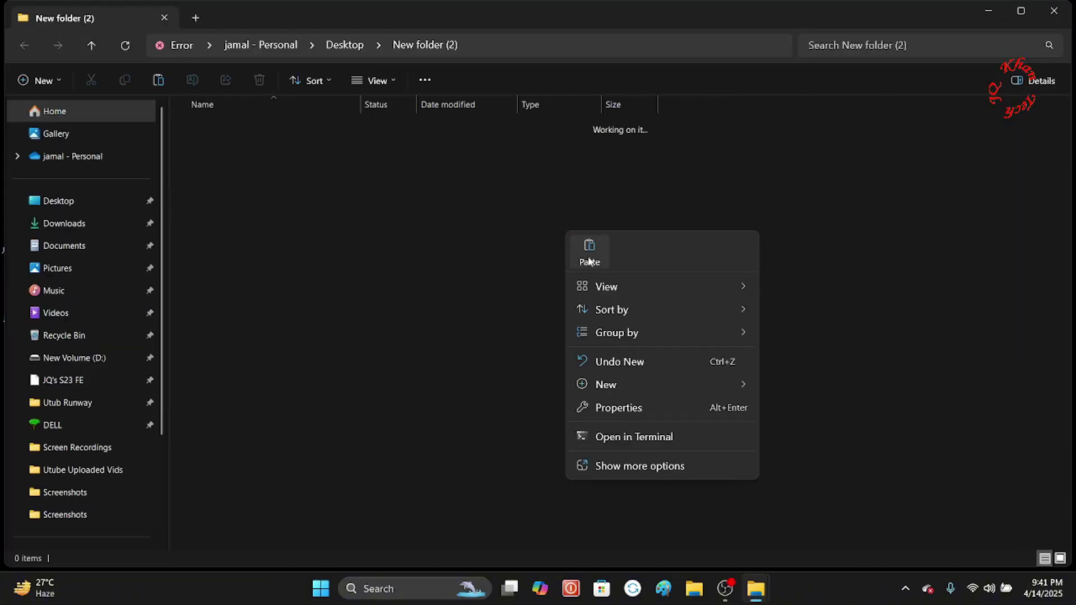
left_click(590, 261)
Display the photos in New folder (2) as extra large thumbnails
left_click(734, 236)
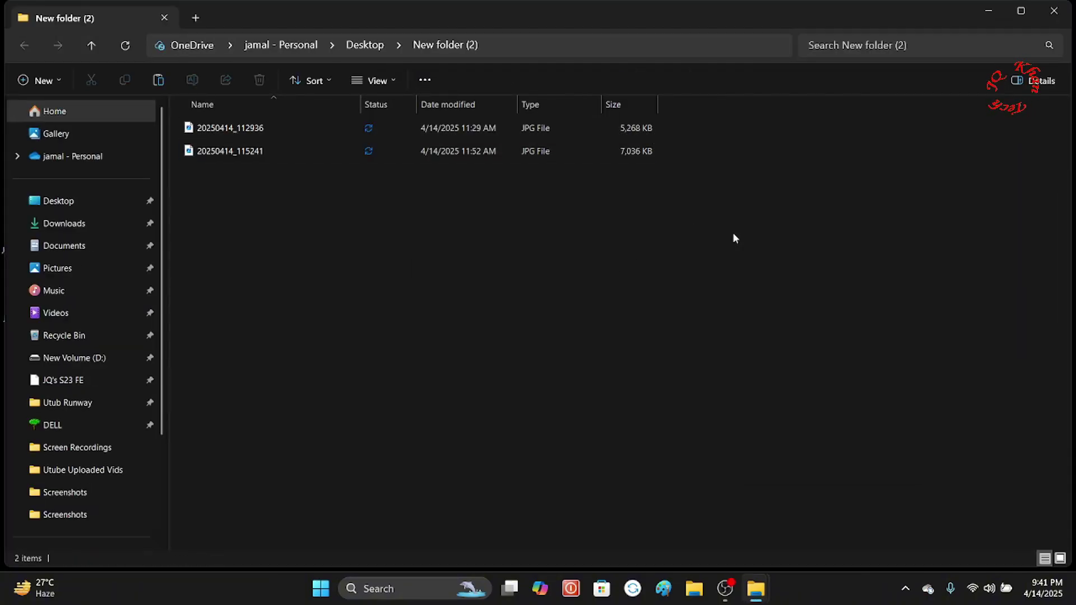
right_click(733, 235)
mouse_move(763, 288)
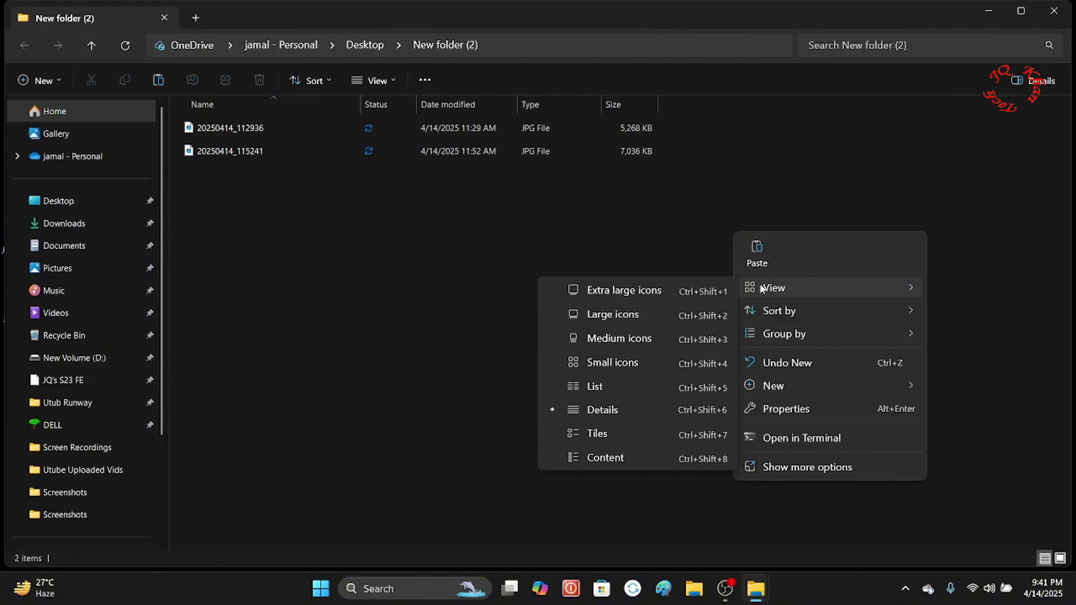
left_click(686, 296)
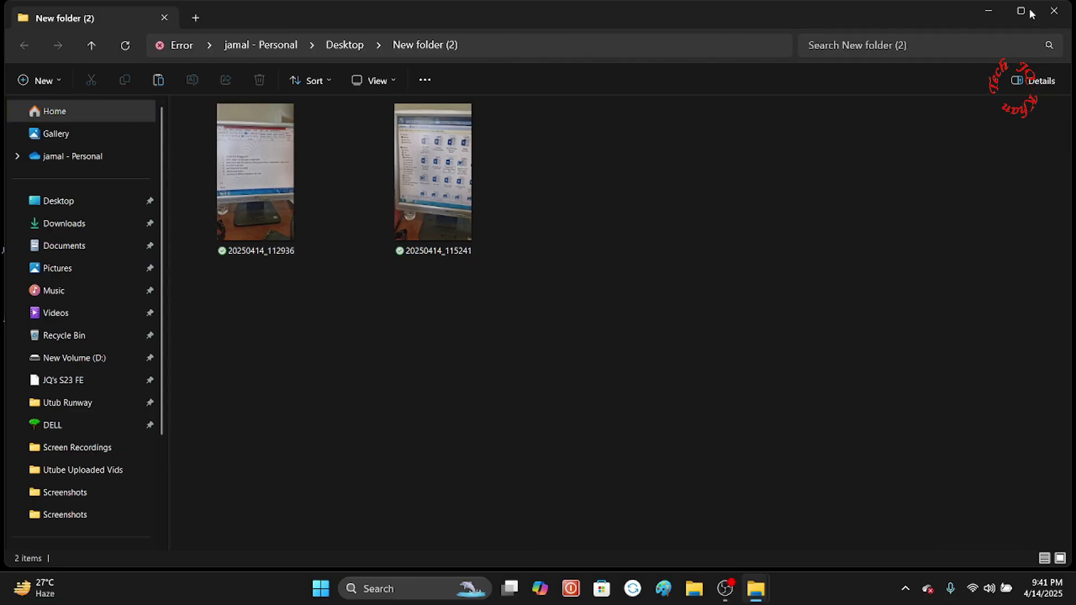
Copy both videos from the phone's Screen recordings folder
left_click(989, 10)
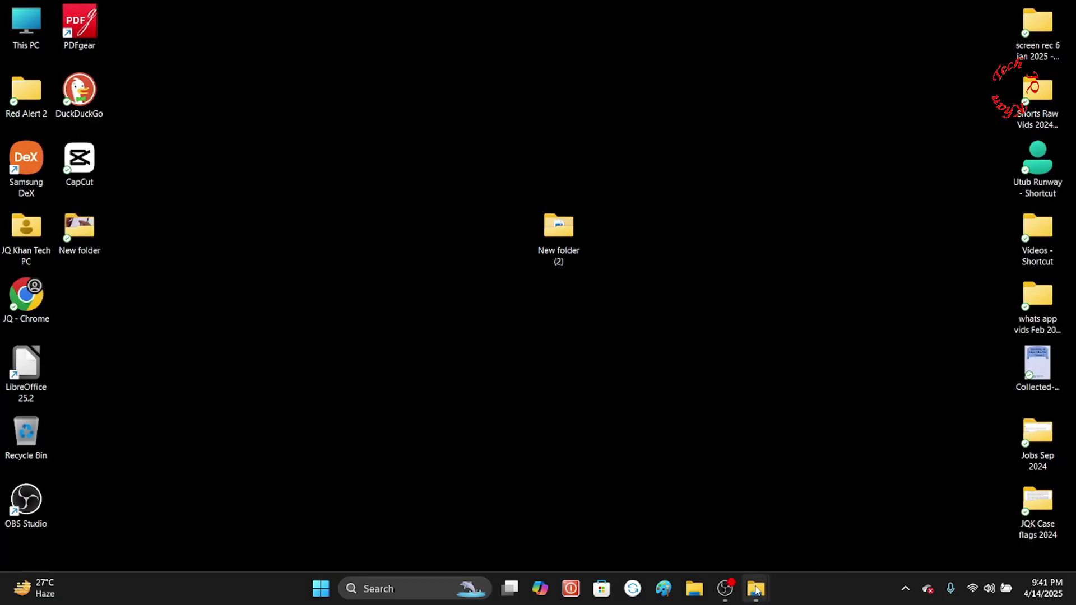
mouse_move(757, 591)
left_click(785, 513)
double_click(565, 152)
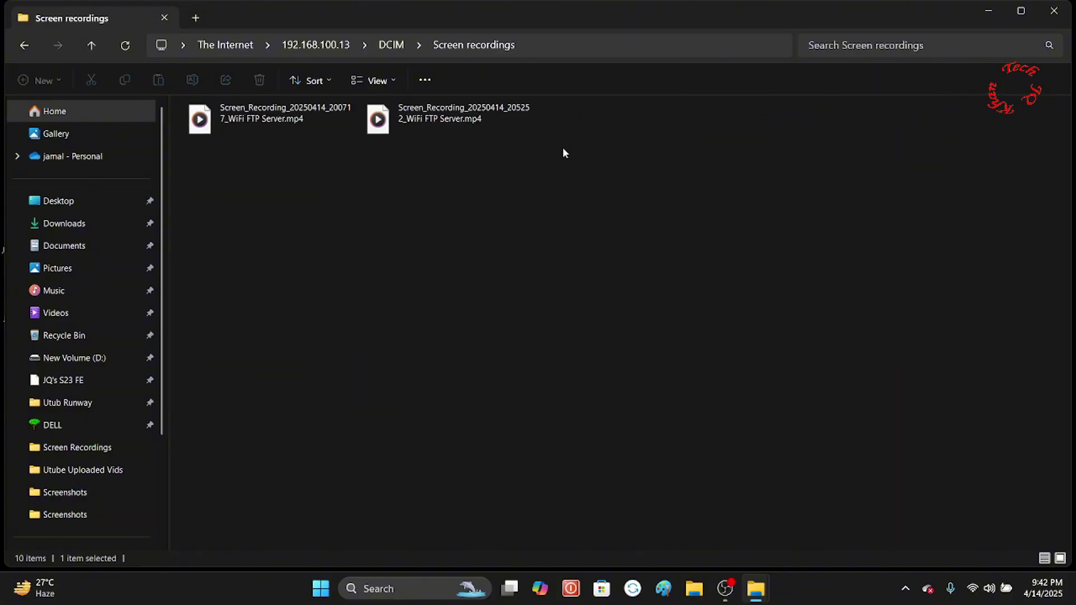
left_click_drag(482, 203, 196, 115)
right_click(196, 115)
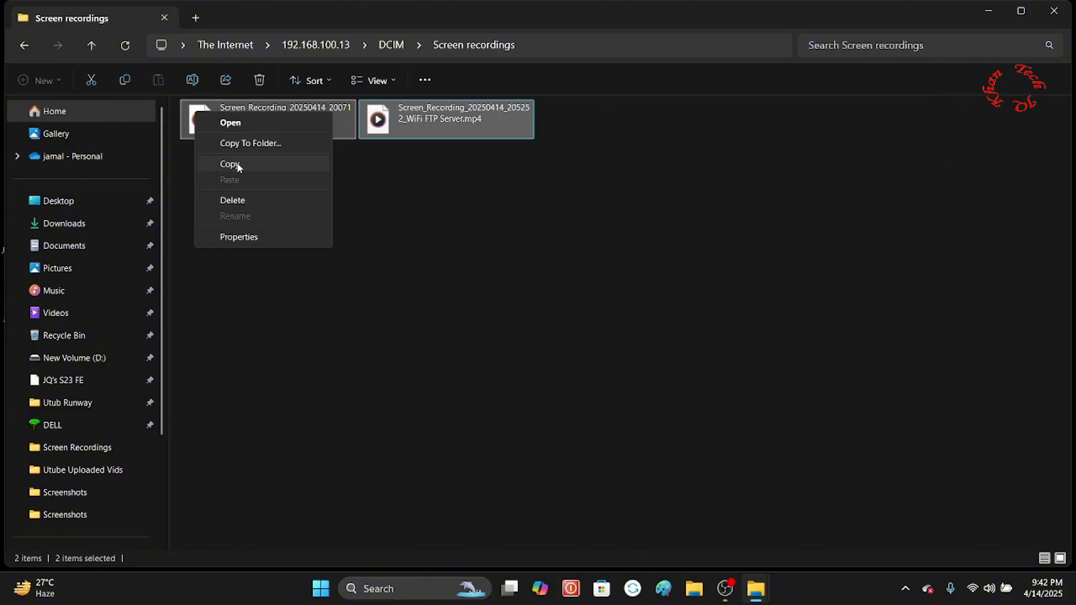
left_click(239, 168)
Paste the two screen recordings into New folder (2) on the desktop
left_click(989, 11)
double_click(561, 228)
right_click(558, 230)
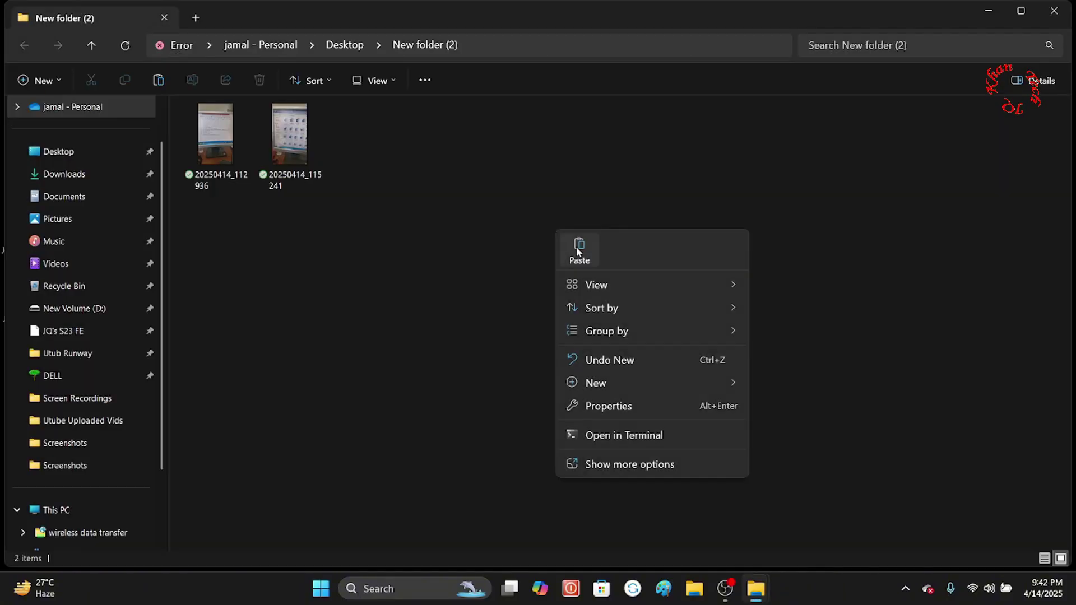
left_click(579, 247)
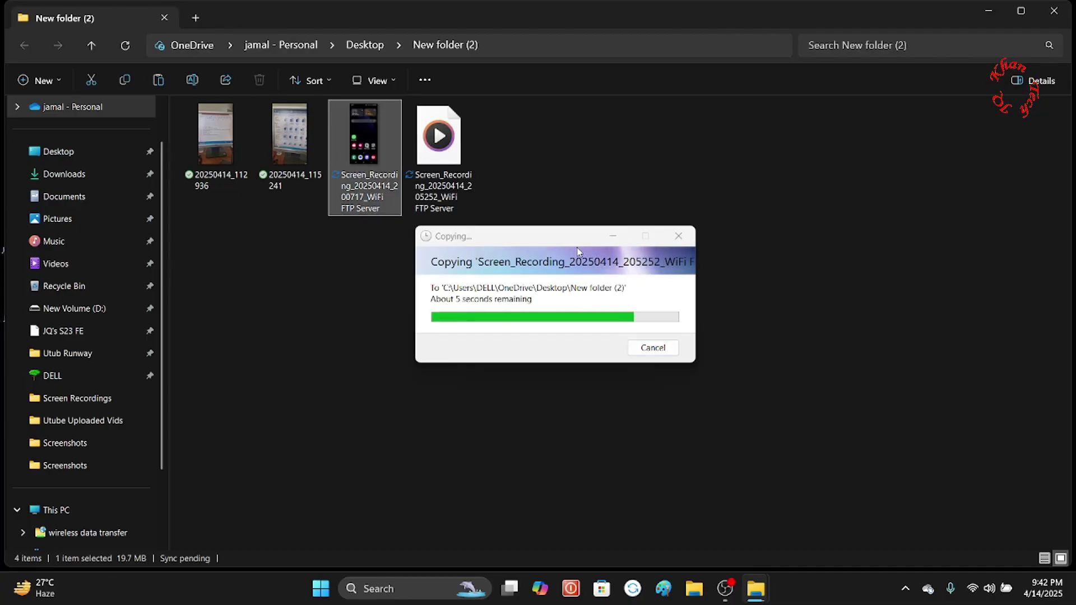
Close both folder windows and open This PC to see the 'wireless data transfer' location
left_click(1044, 7)
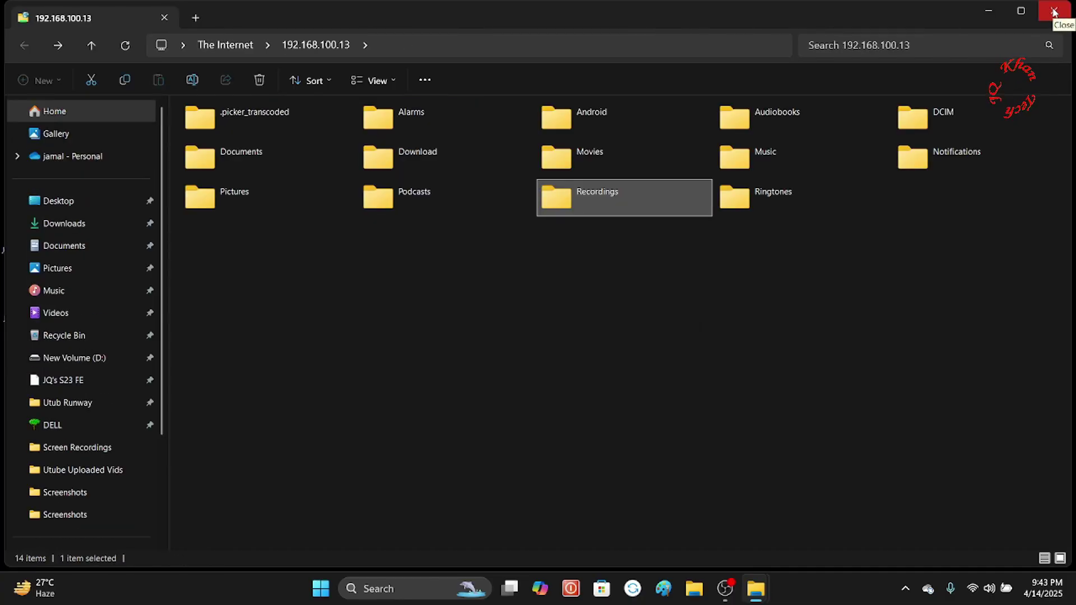
left_click(1054, 11)
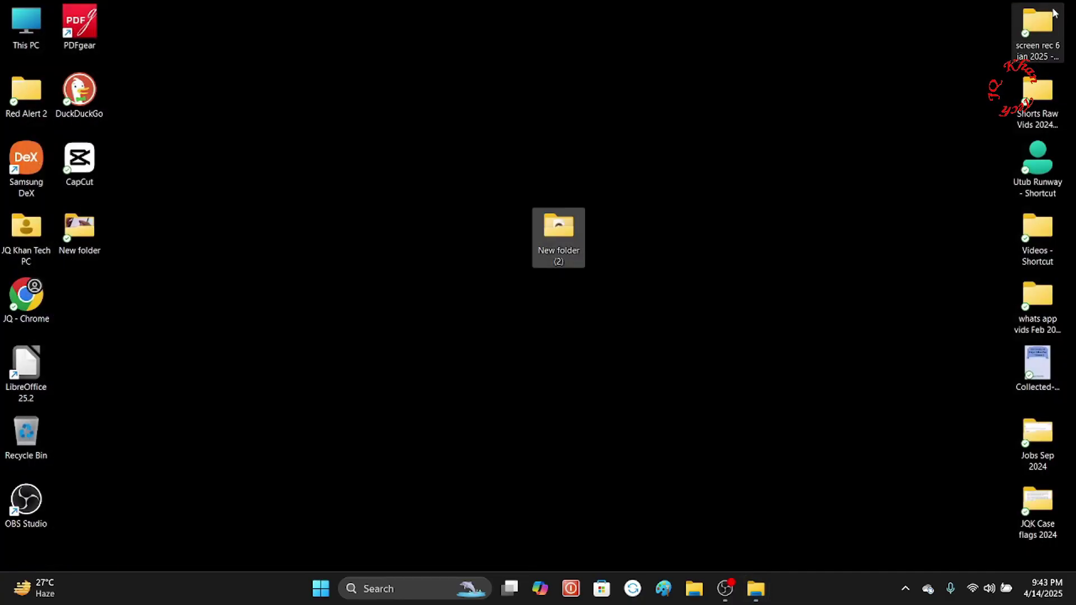
double_click(18, 35)
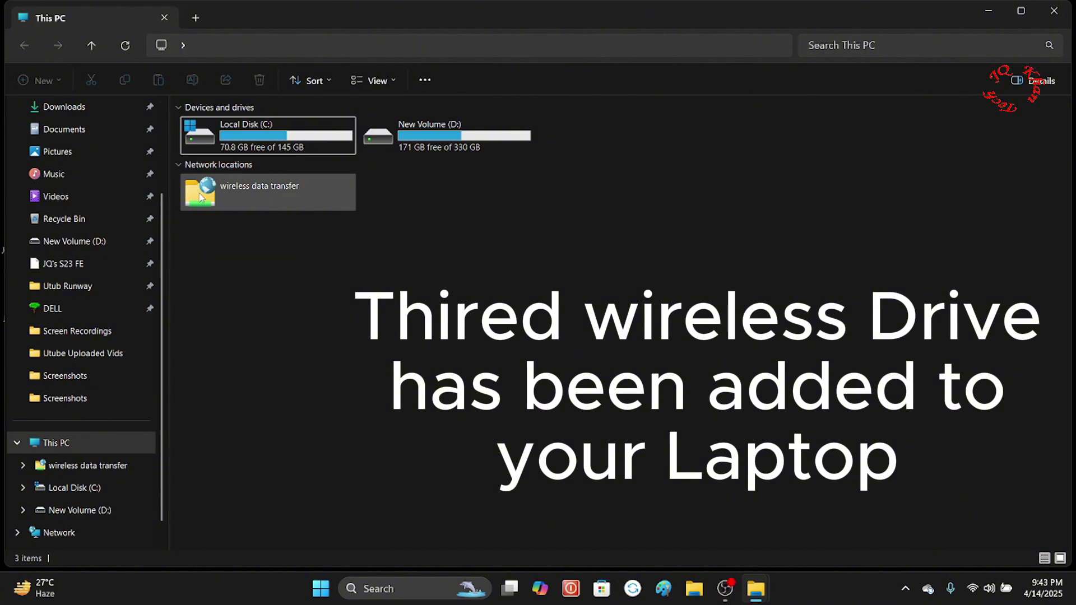